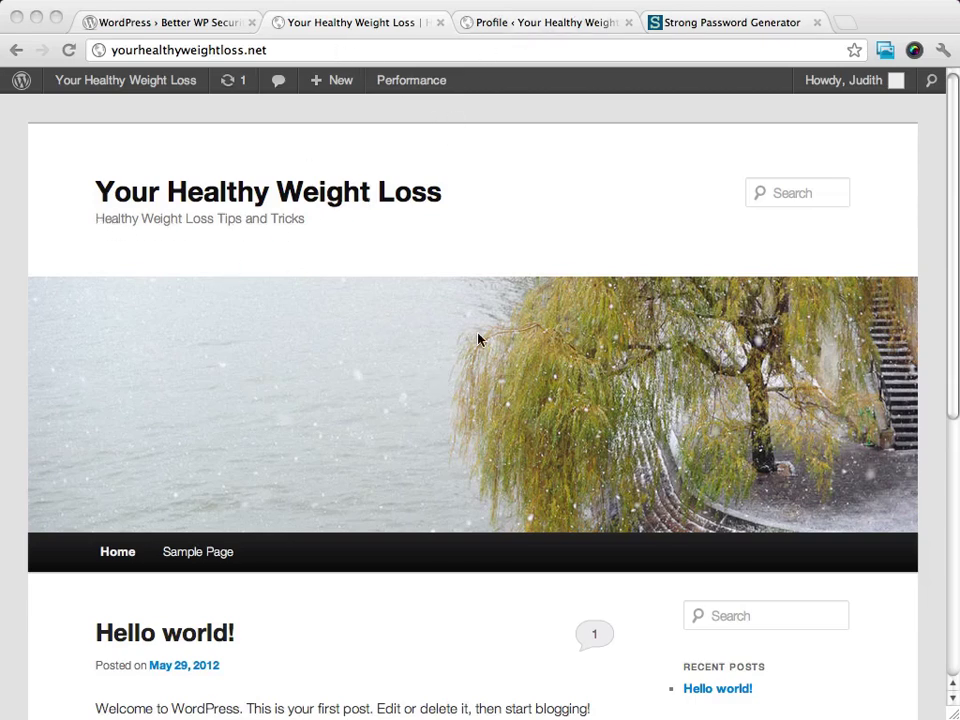
Step: Browse the site's home page, read through the Sample Page, and return to the home page
scroll(470, 340, "down", 4)
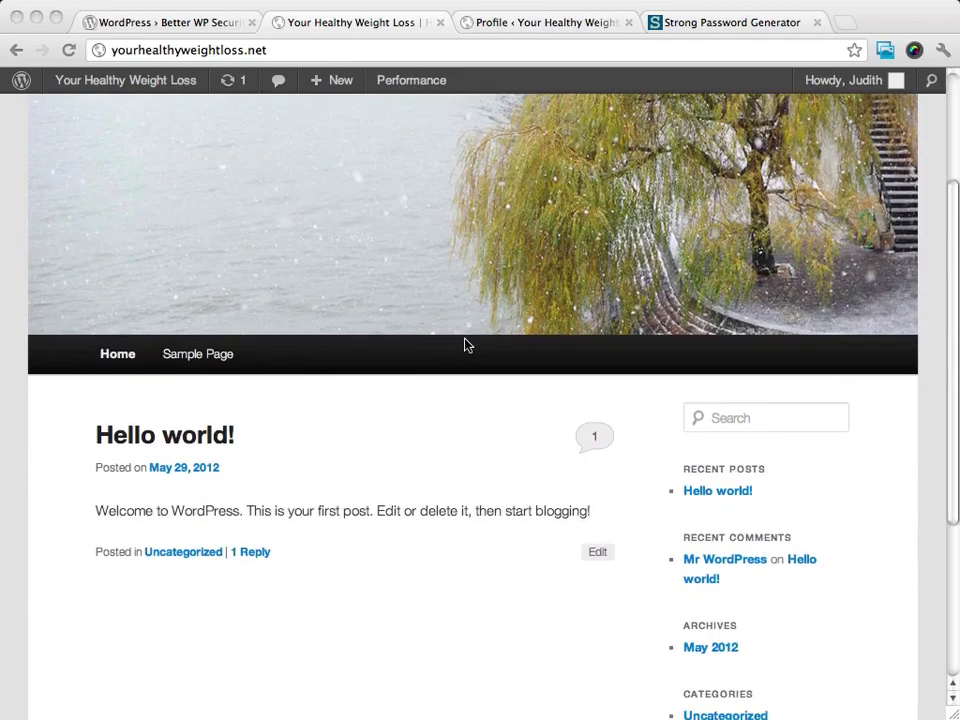
left_click(199, 357)
scroll(545, 379, "down", 5)
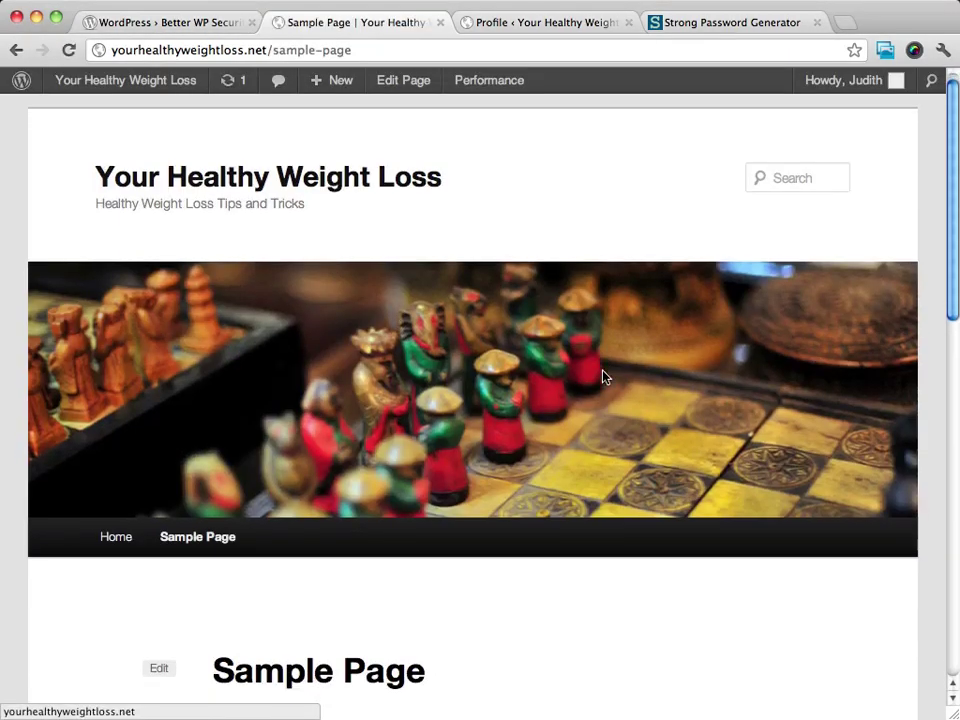
scroll(411, 369, "down", 3)
scroll(409, 369, "up", 5)
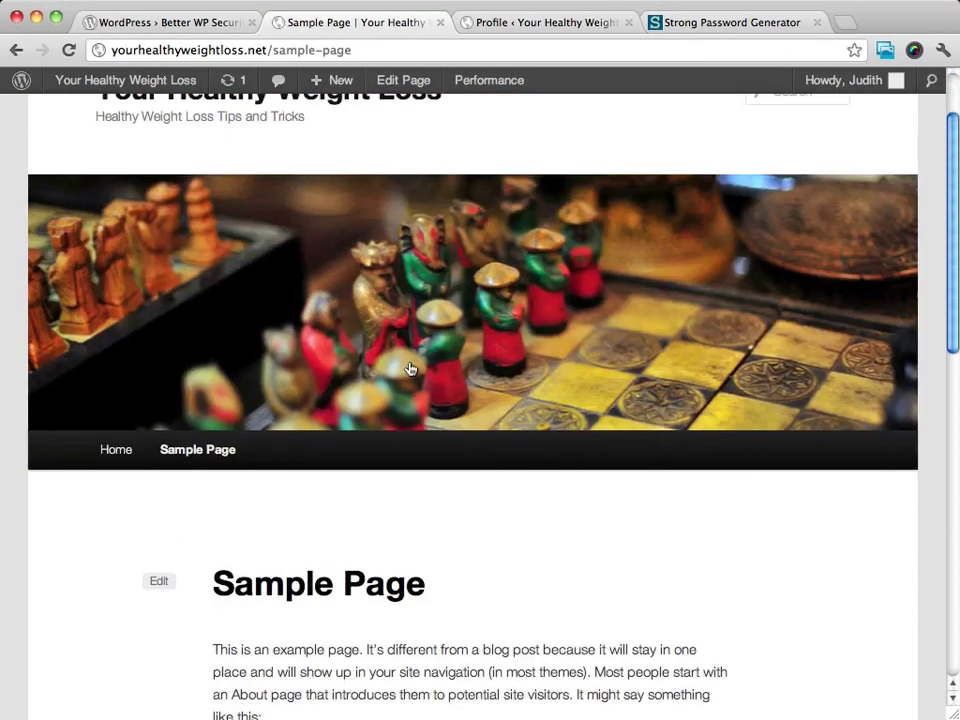
key("super+bracketleft")
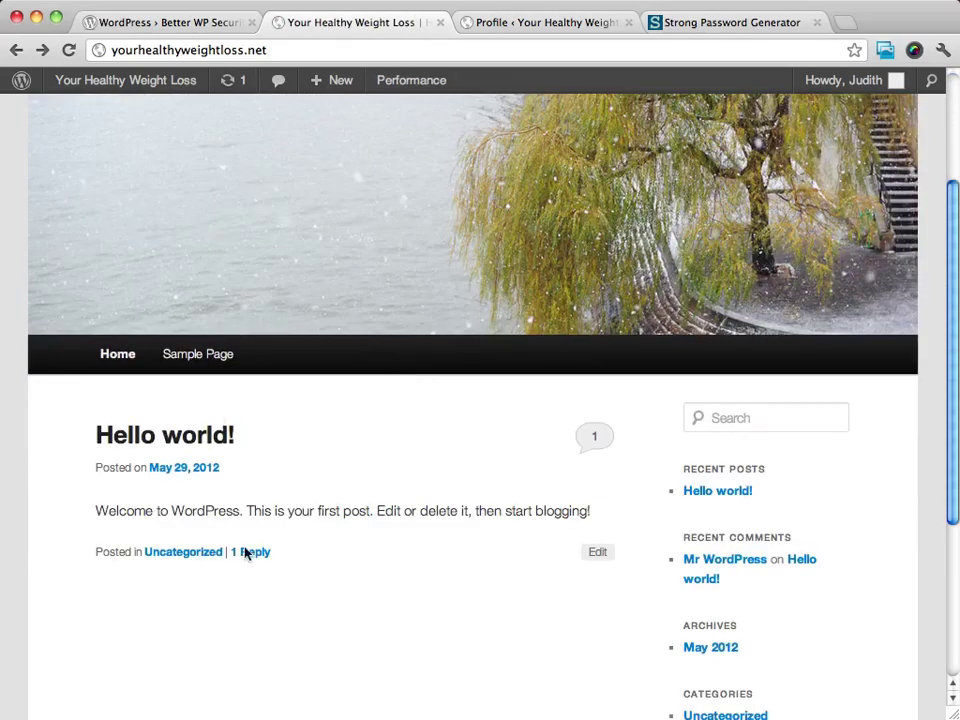
Step: View the full "Hello world!" post with its comment, and return to the home page
left_click(178, 438)
scroll(579, 422, "down", 5)
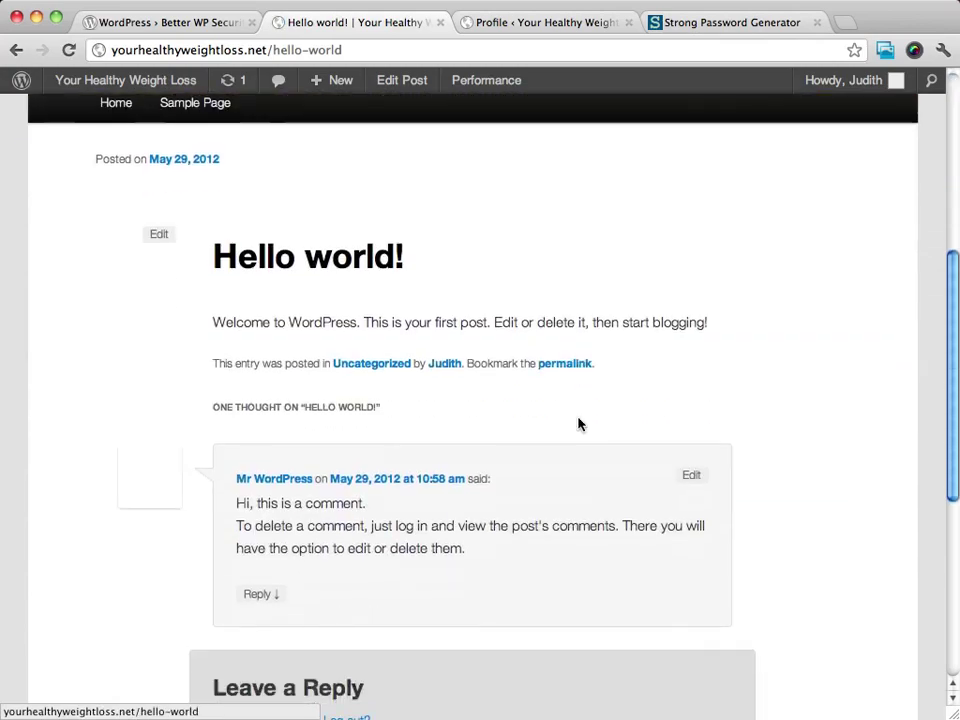
scroll(578, 424, "up", 5)
key("super+bracketleft")
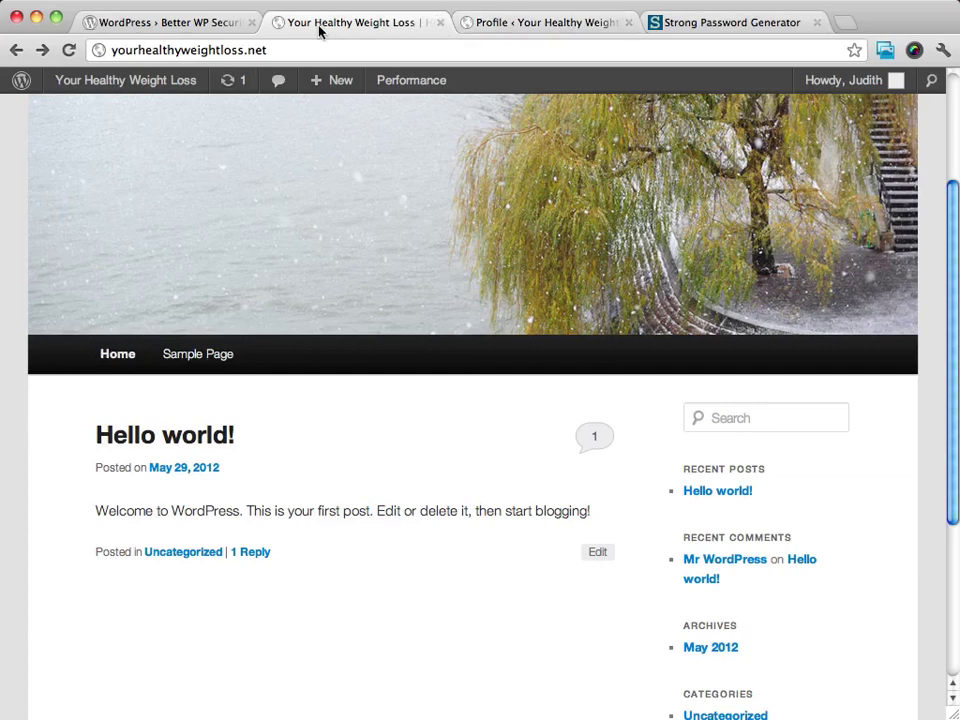
Step: Start a new page in the site admin titled "A New Page" and dismiss the media uploader notice
left_click(568, 23)
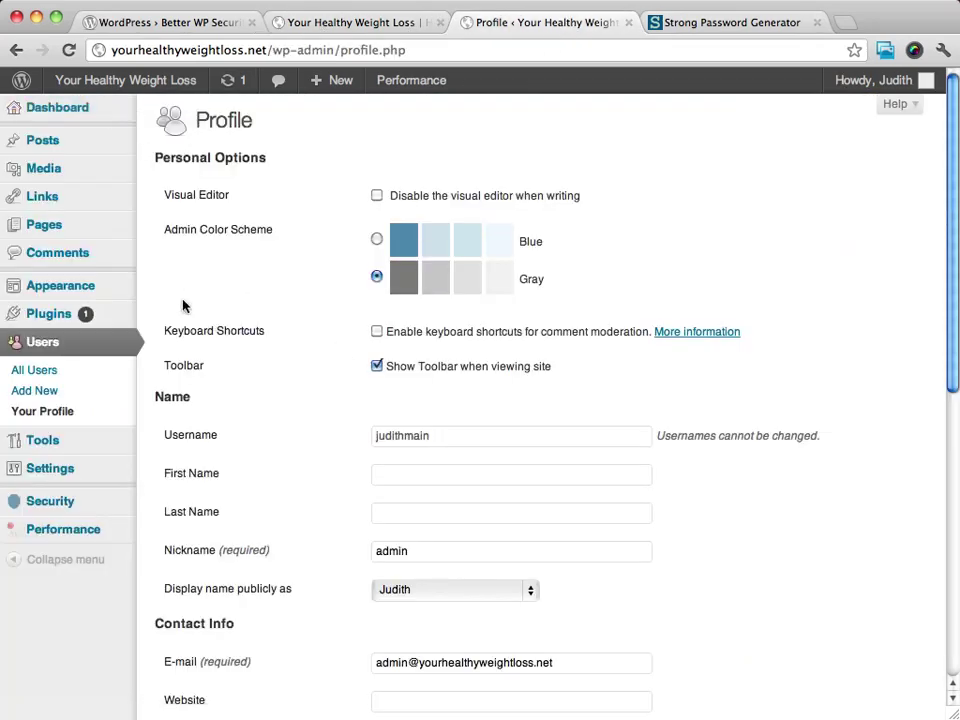
left_click(45, 231)
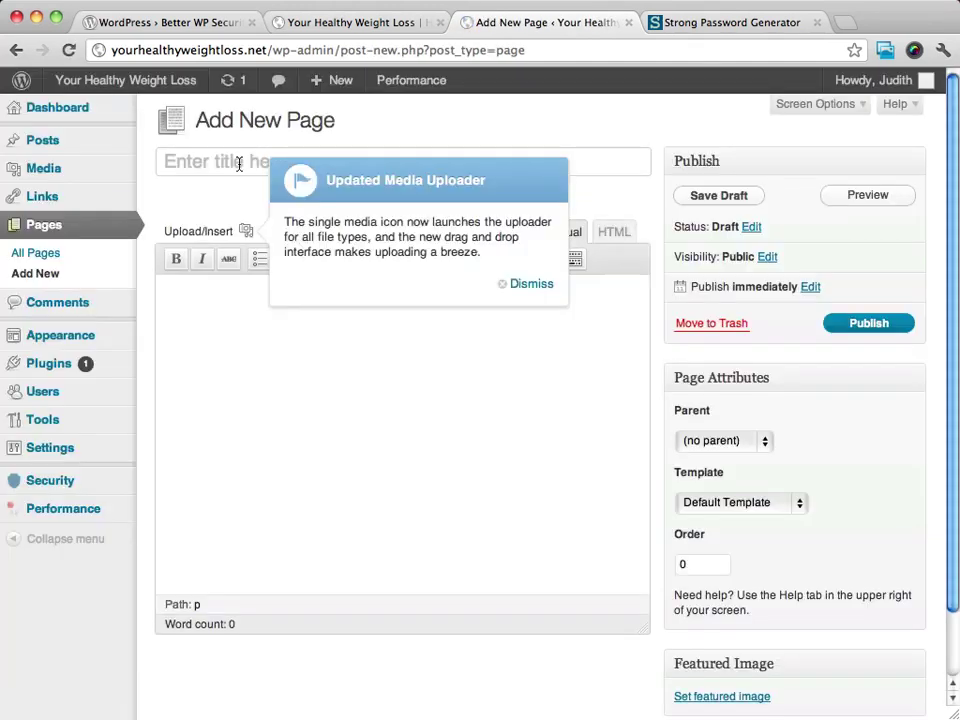
left_click(239, 164)
type("A New Page")
left_click(512, 284)
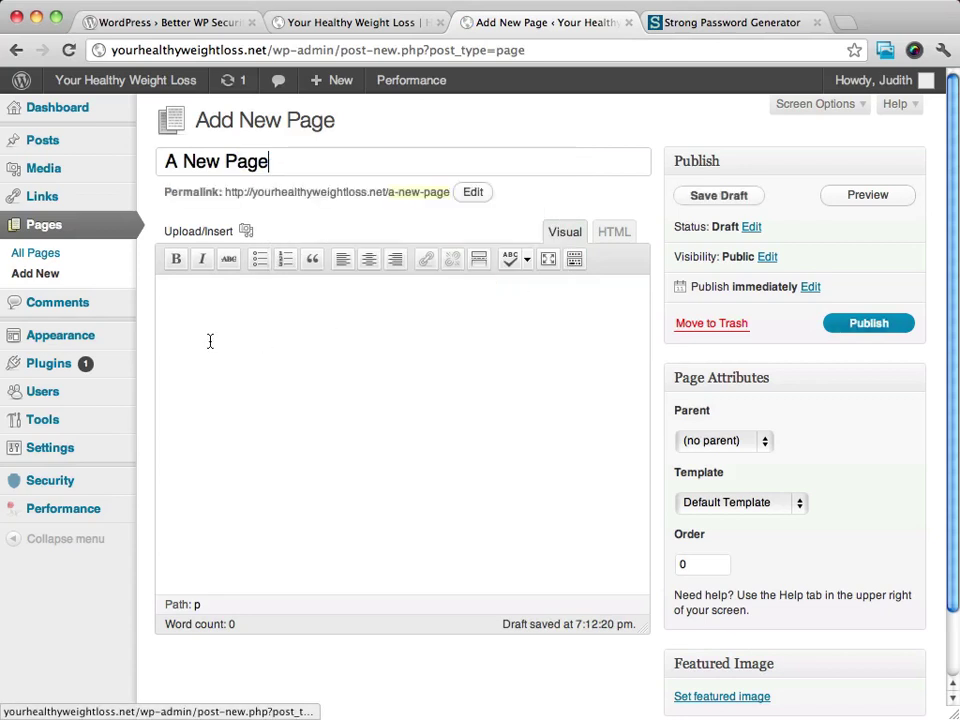
Step: Write two body paragraphs: "This page has all kinds of good content." and "I am going to add some pictures, links and other goodies."
type("s pa")
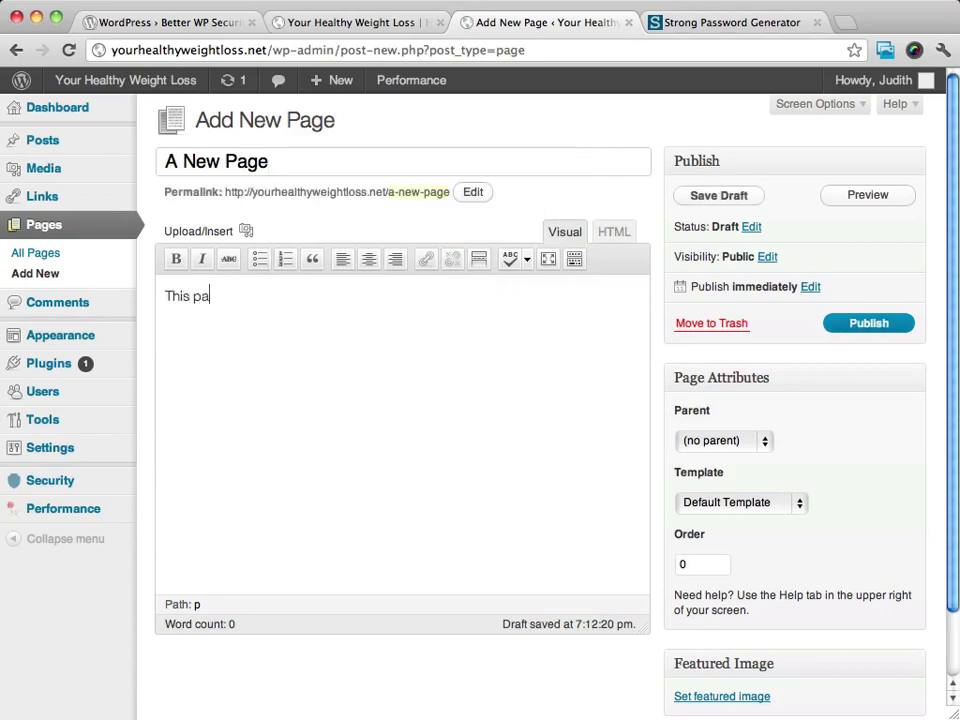
type("ge has all kinds of go")
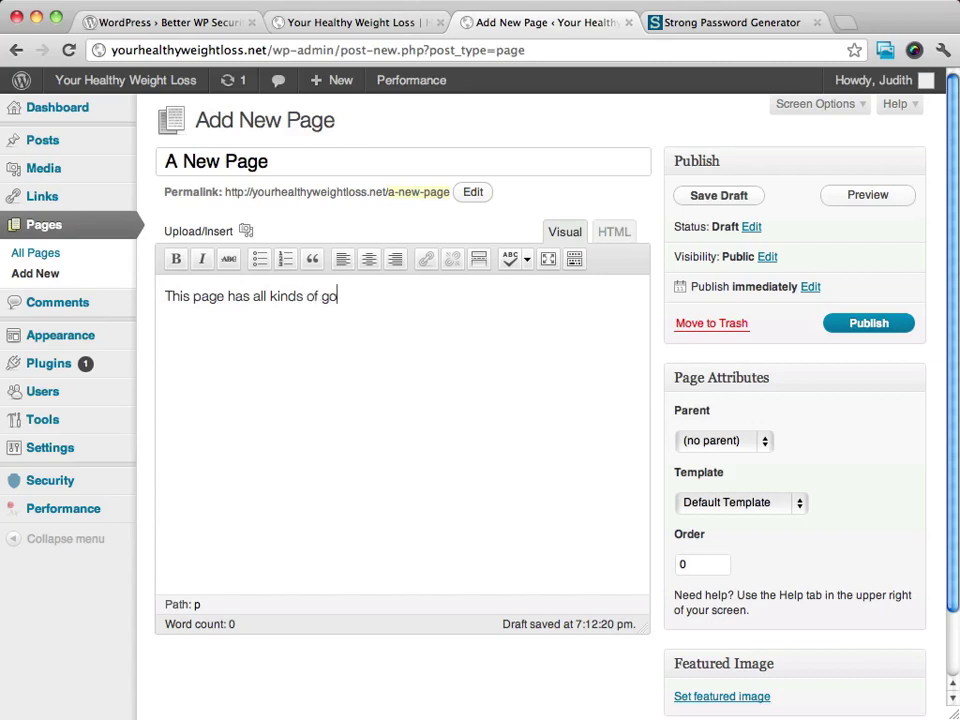
type("od content.  I")
type(" am going")
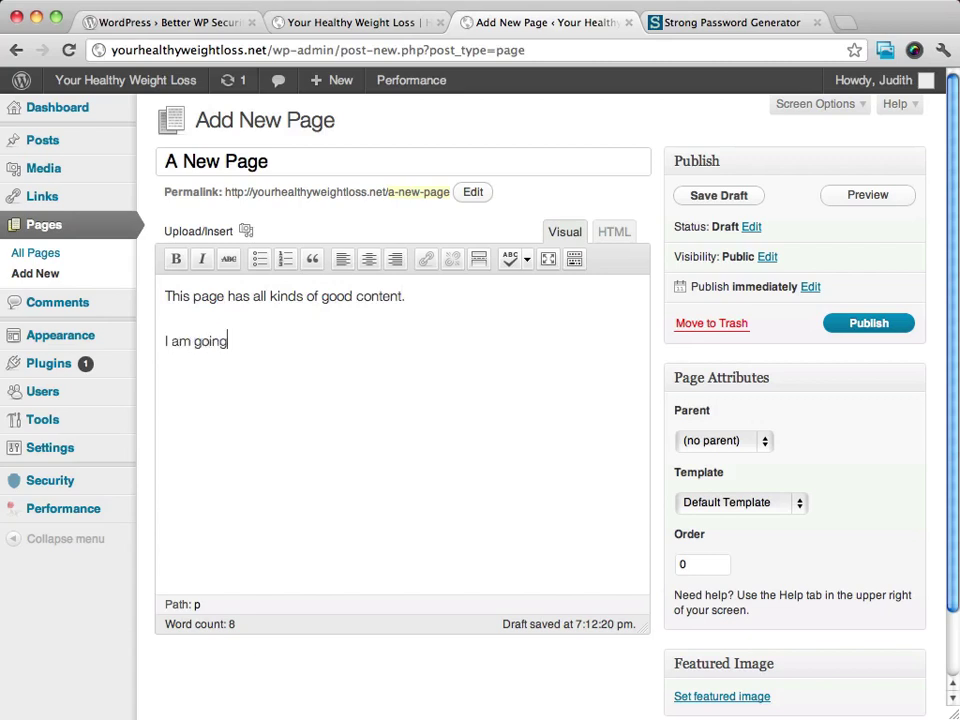
type(" to add some picture")
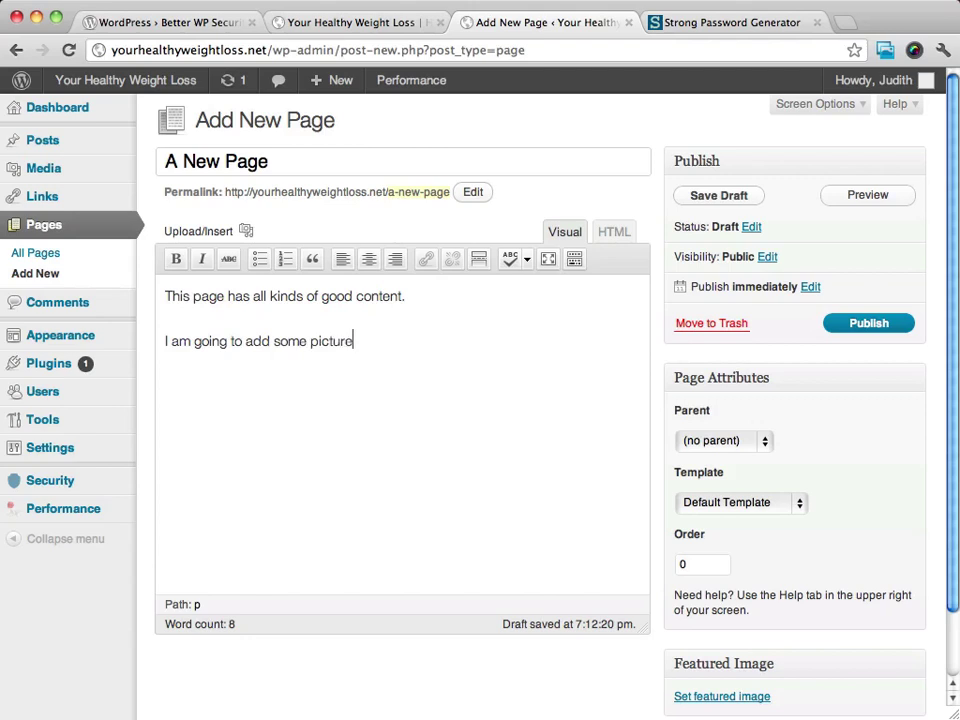
type("s, links and othe")
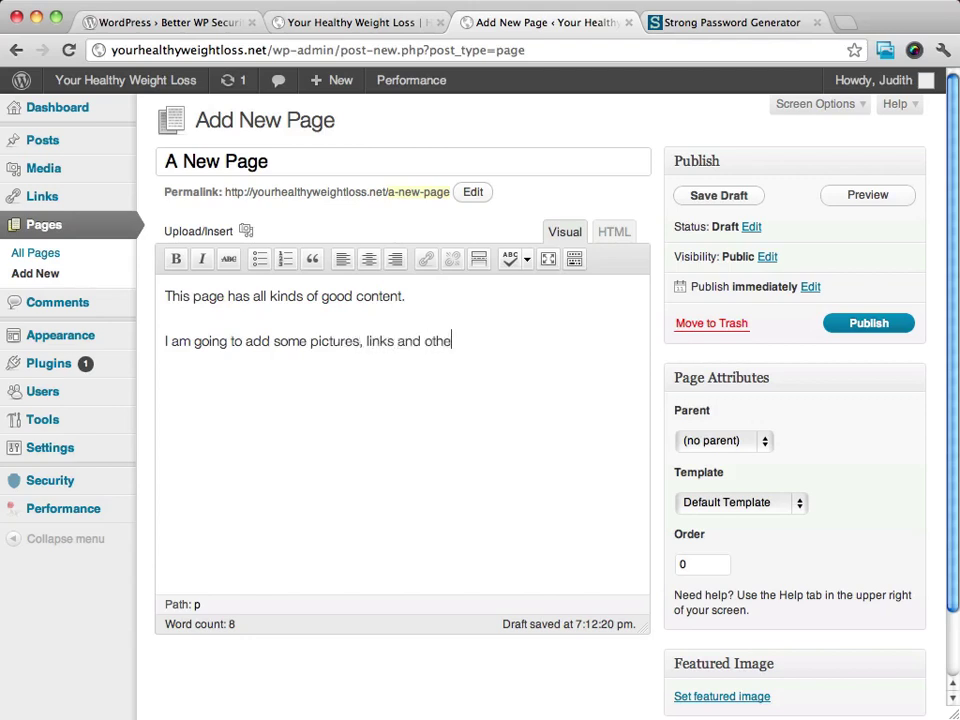
type("r goodies.")
Step: Review the available parent and template options for the page, keeping (no parent) and Default Template
left_click(713, 440)
left_click(713, 440)
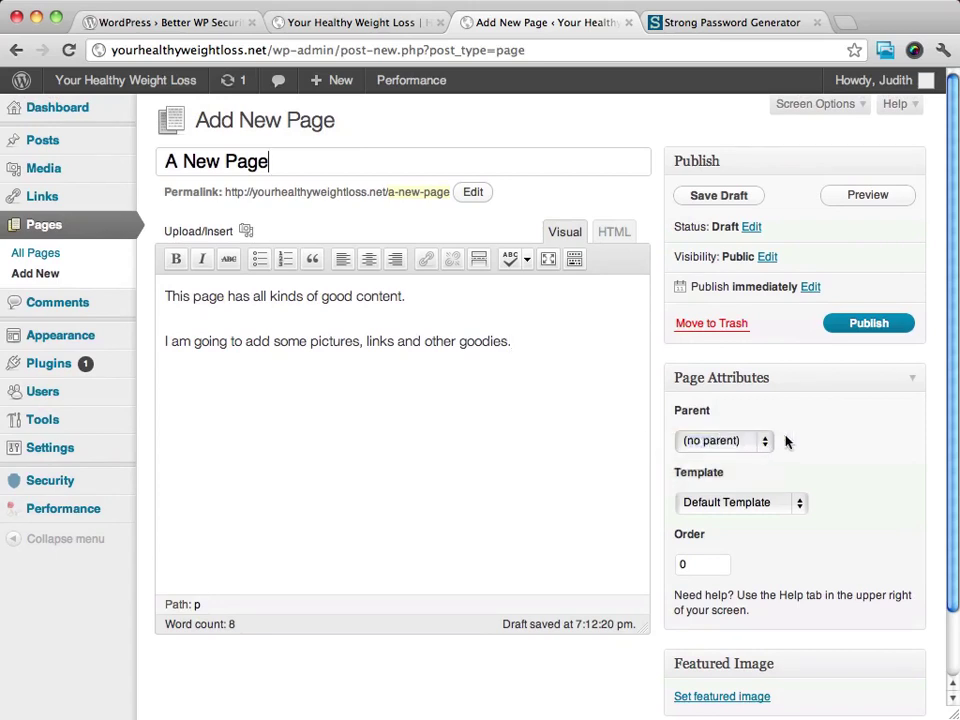
left_click(741, 446)
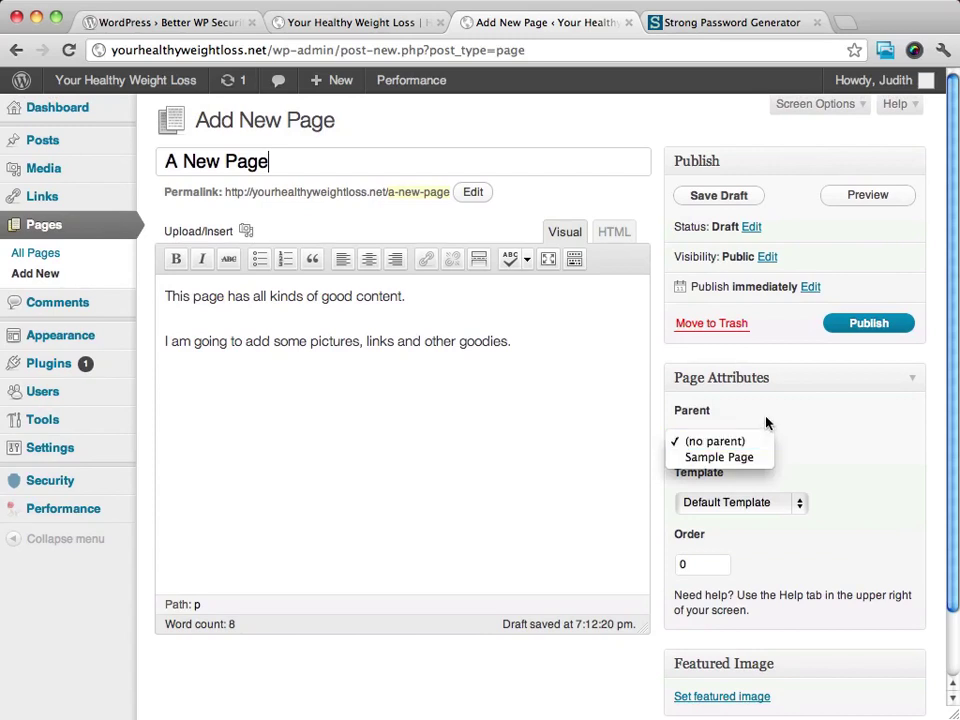
left_click(767, 423)
left_click(716, 450)
left_click(804, 421)
left_click(767, 504)
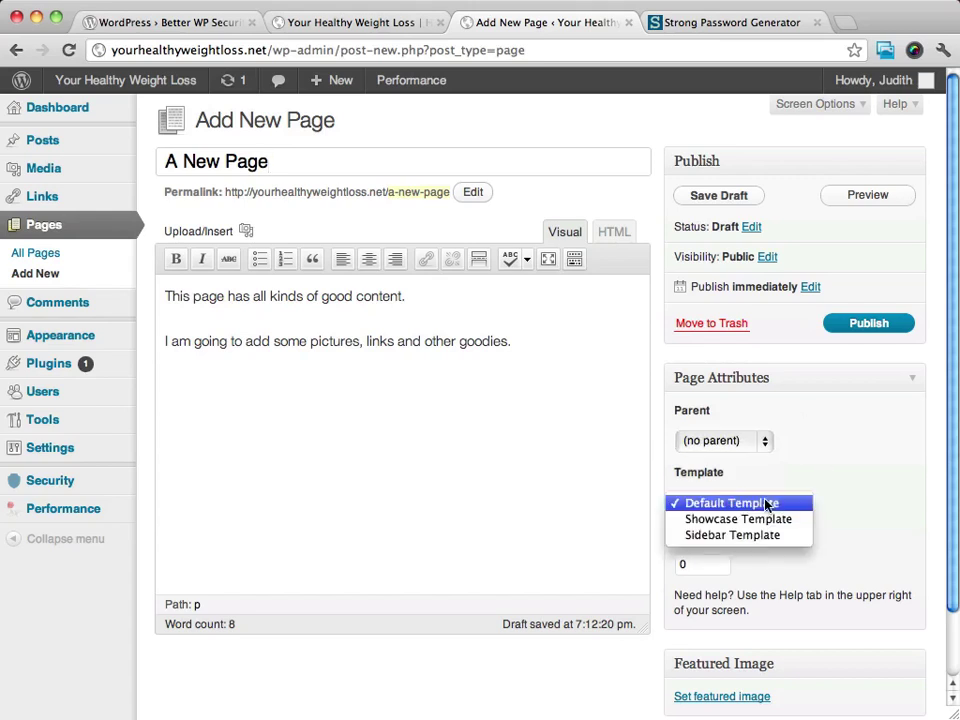
left_click(840, 457)
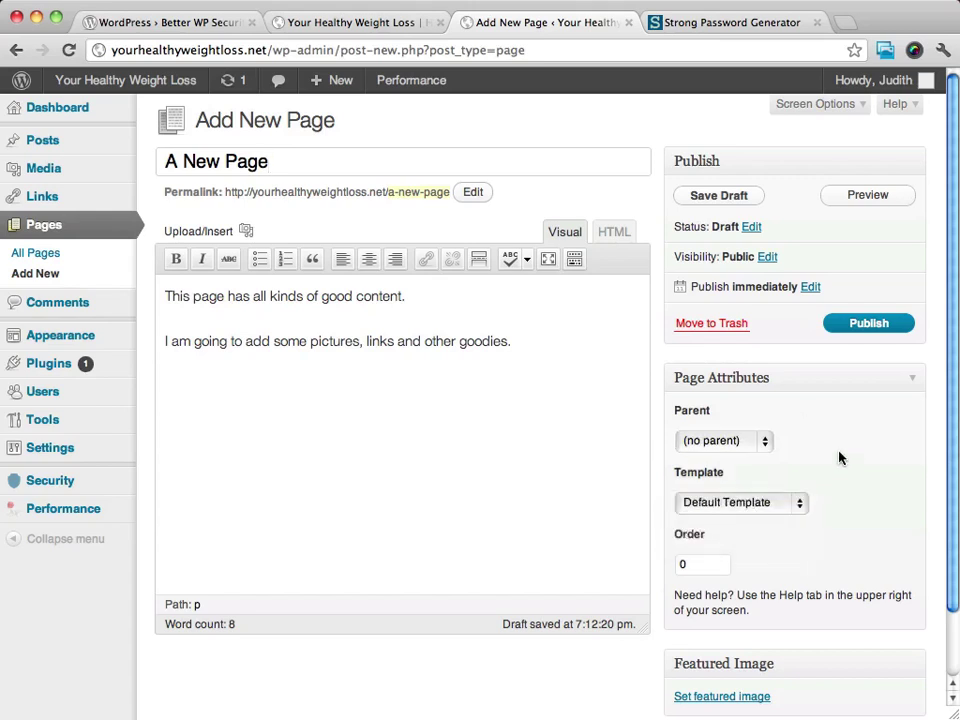
Step: Assign the Sidebar Template to "A New Page" and publish it
left_click(746, 506)
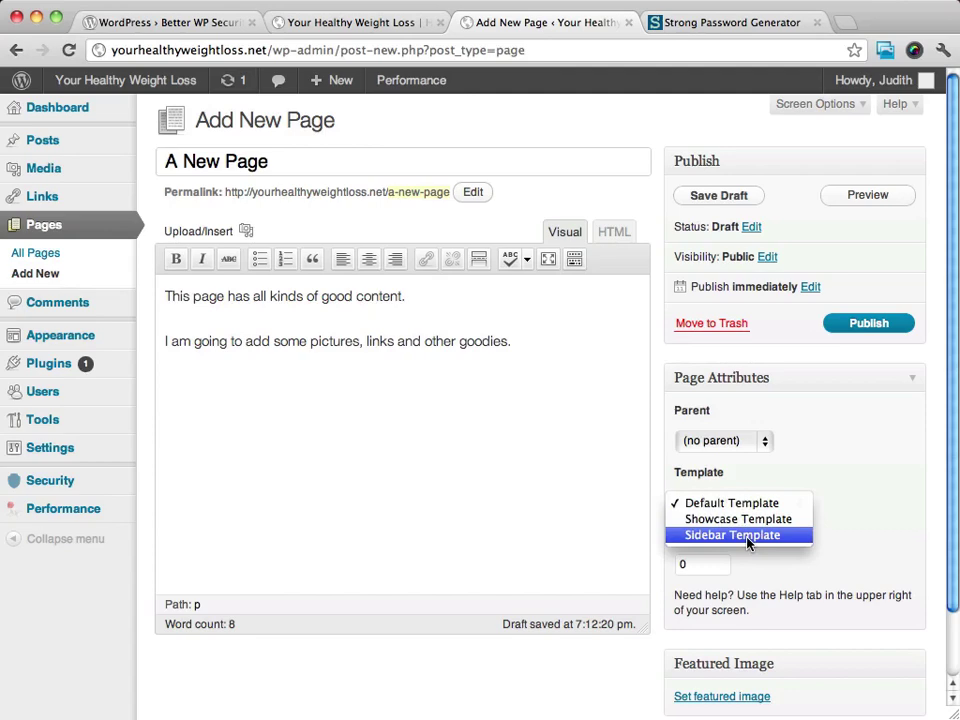
left_click(747, 540)
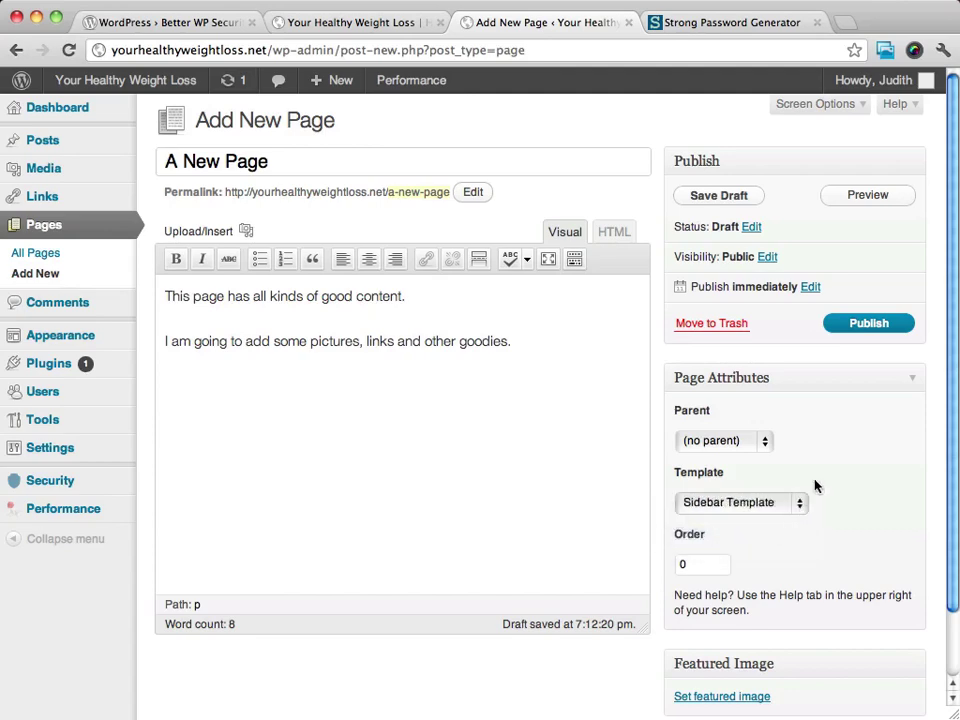
scroll(840, 454, "down", 2)
scroll(840, 454, "up", 2)
left_click(857, 324)
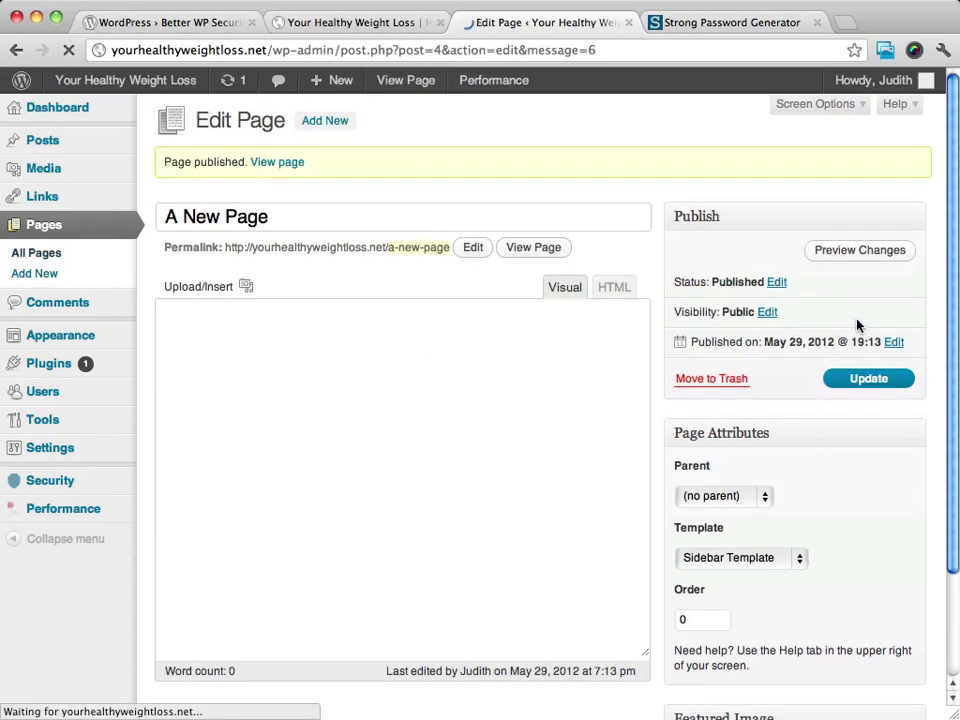
Step: Reload the live home page and view the published "A New Page" from the site navigation
left_click(376, 28)
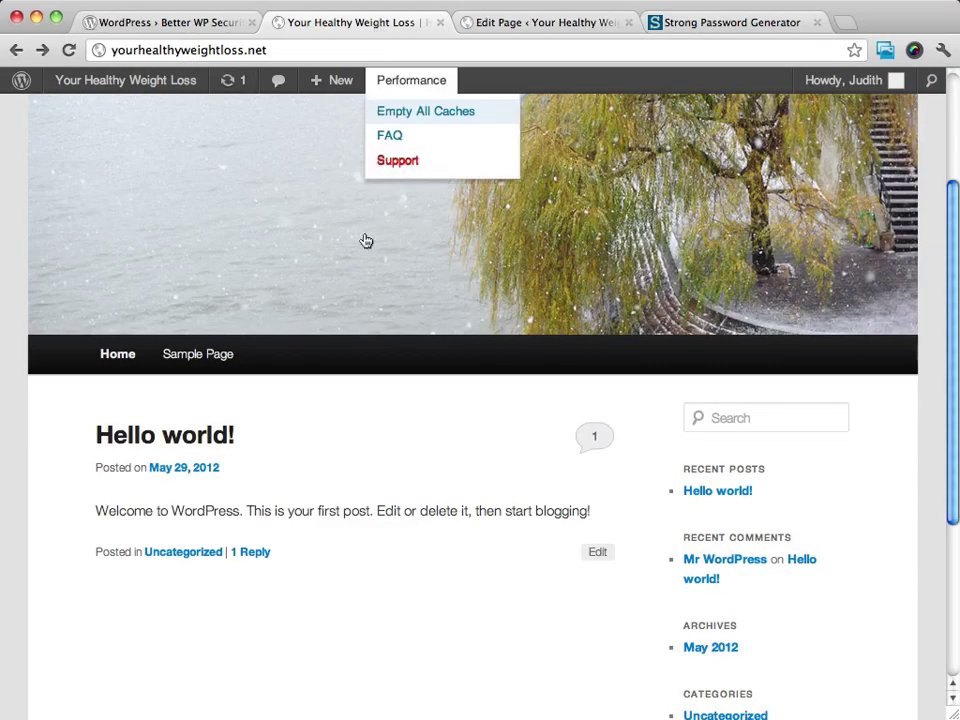
left_click(69, 50)
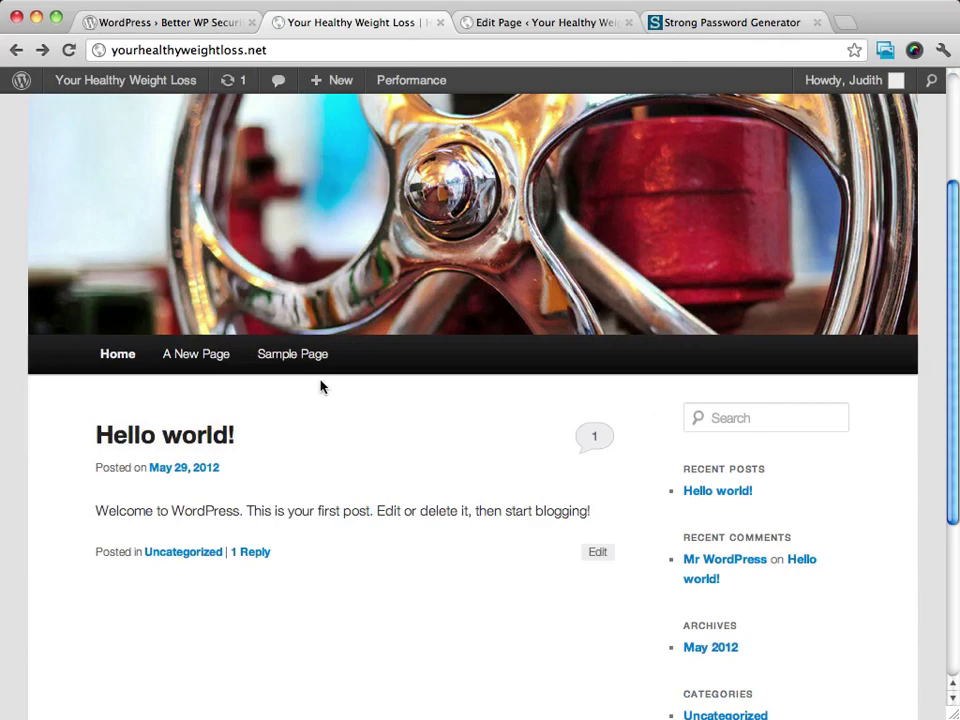
left_click(203, 358)
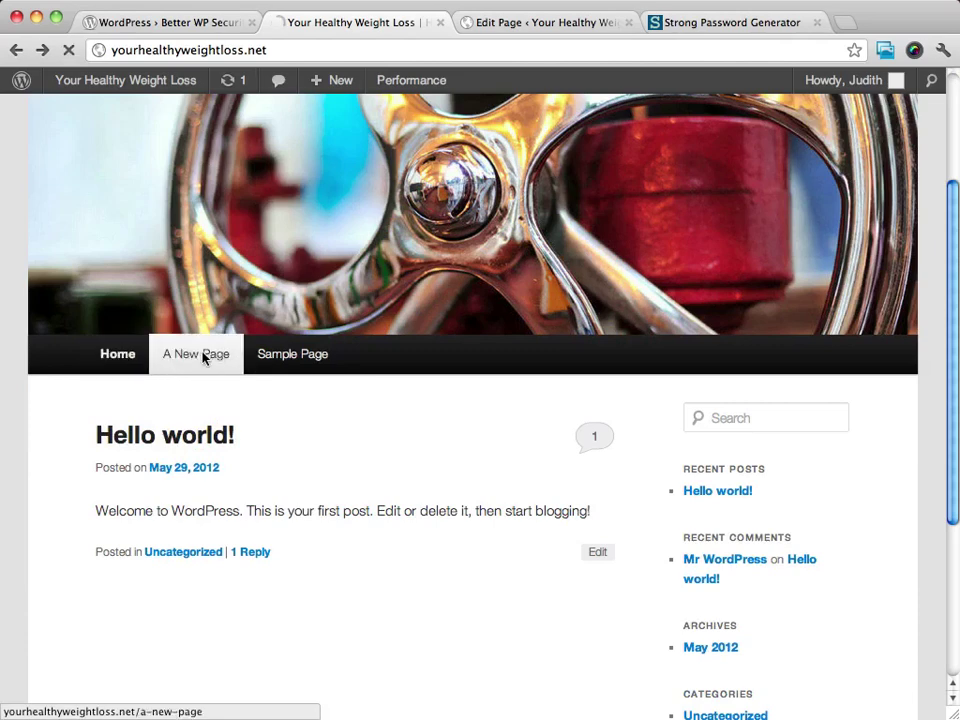
scroll(370, 378, "down", 3)
scroll(370, 378, "down", 2)
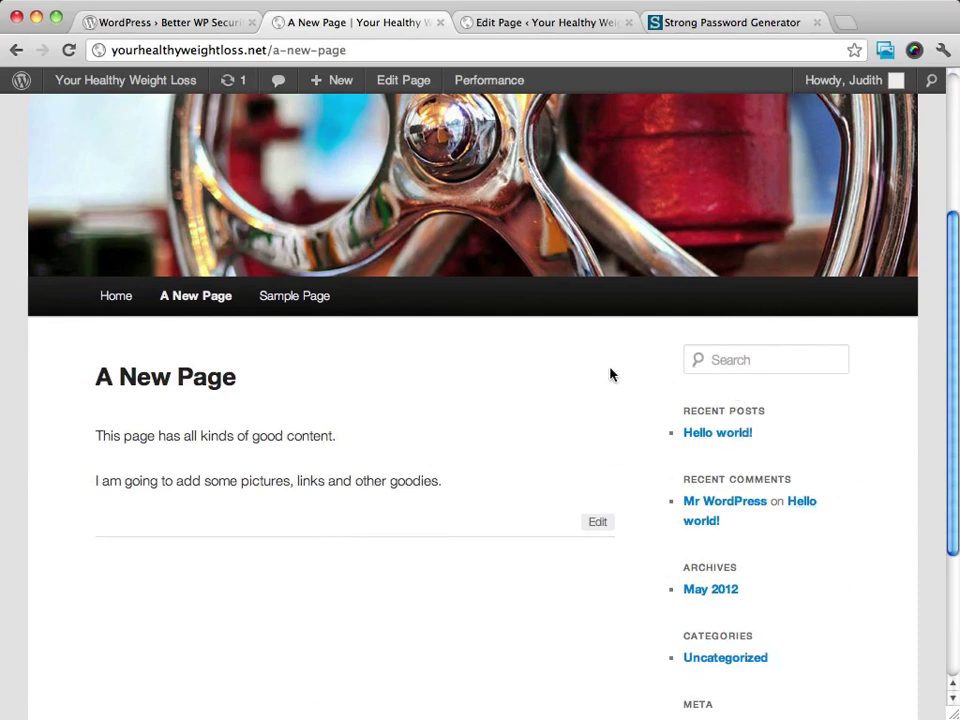
Step: View the live Sample Page from top to bottom to compare its layout with the new page
left_click(294, 298)
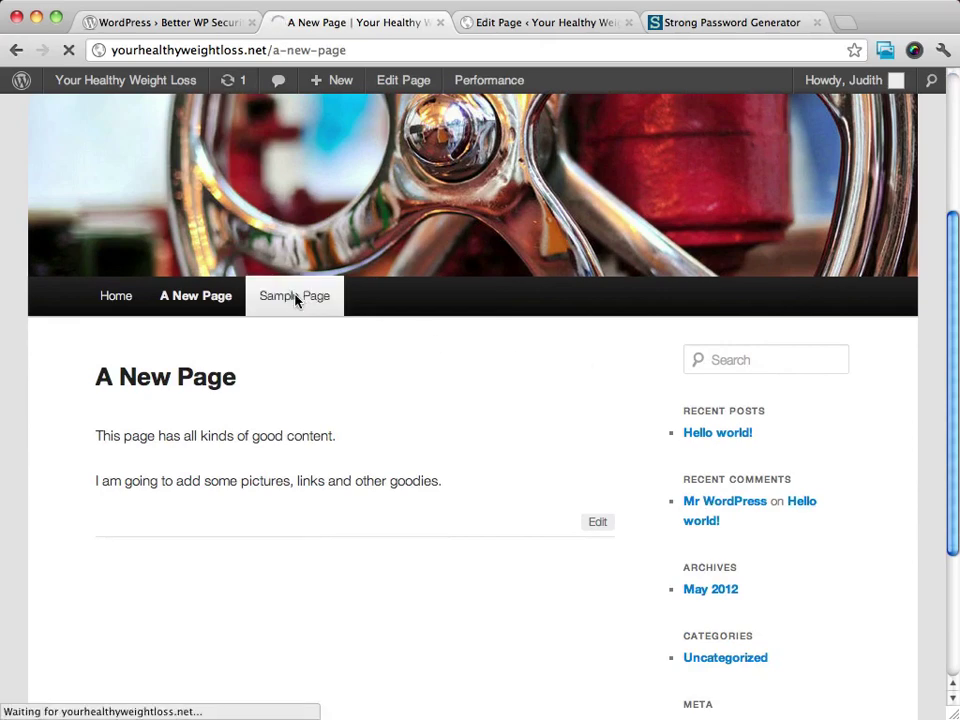
scroll(853, 519, "down", 4)
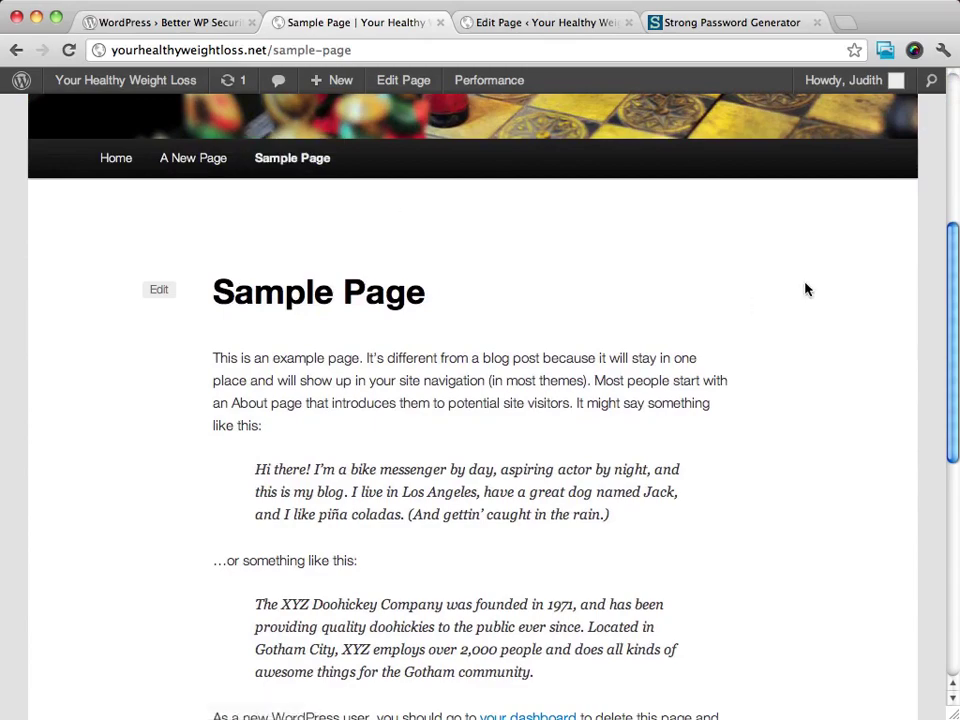
scroll(801, 270, "down", 6)
scroll(801, 268, "up", 5)
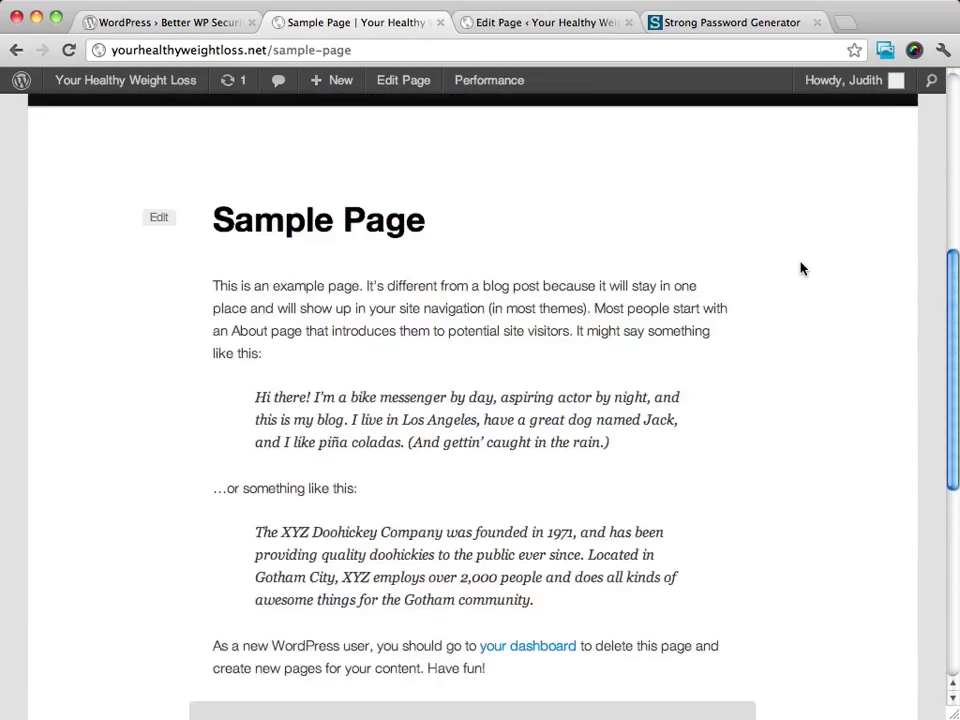
scroll(800, 268, "up", 5)
Step: View "A New Page" on the live site again, and return to the home page
left_click(208, 567)
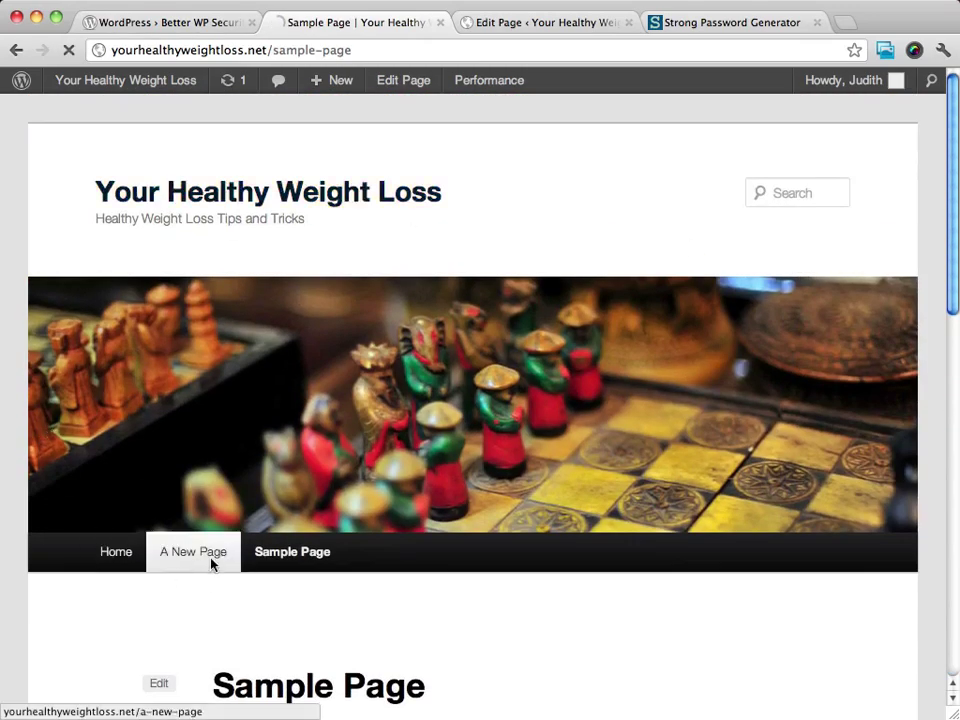
scroll(784, 388, "down", 4)
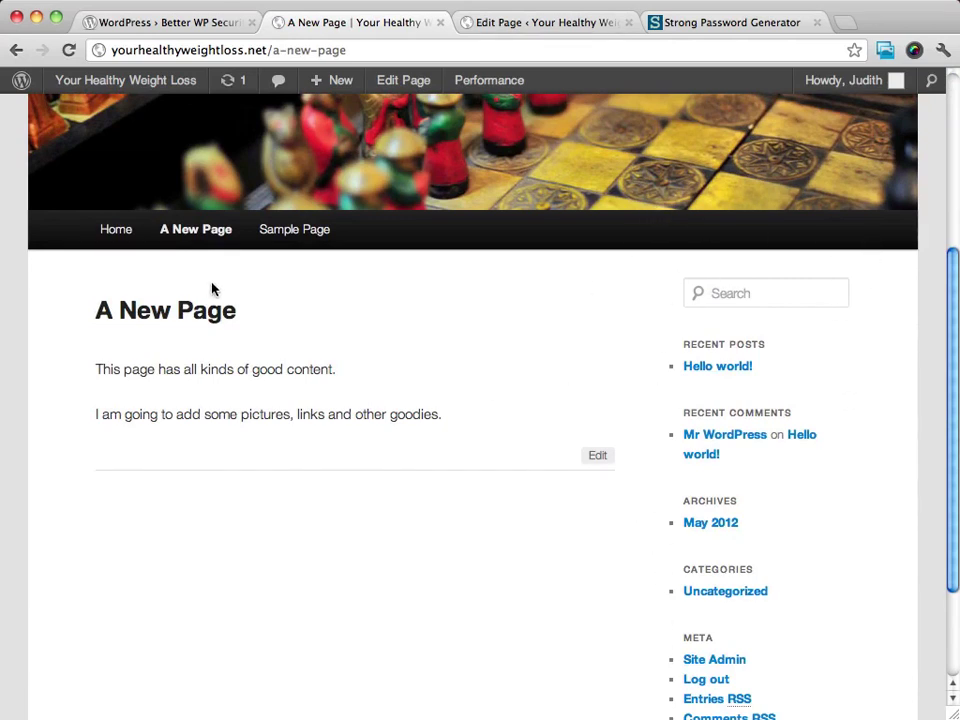
left_click(97, 241)
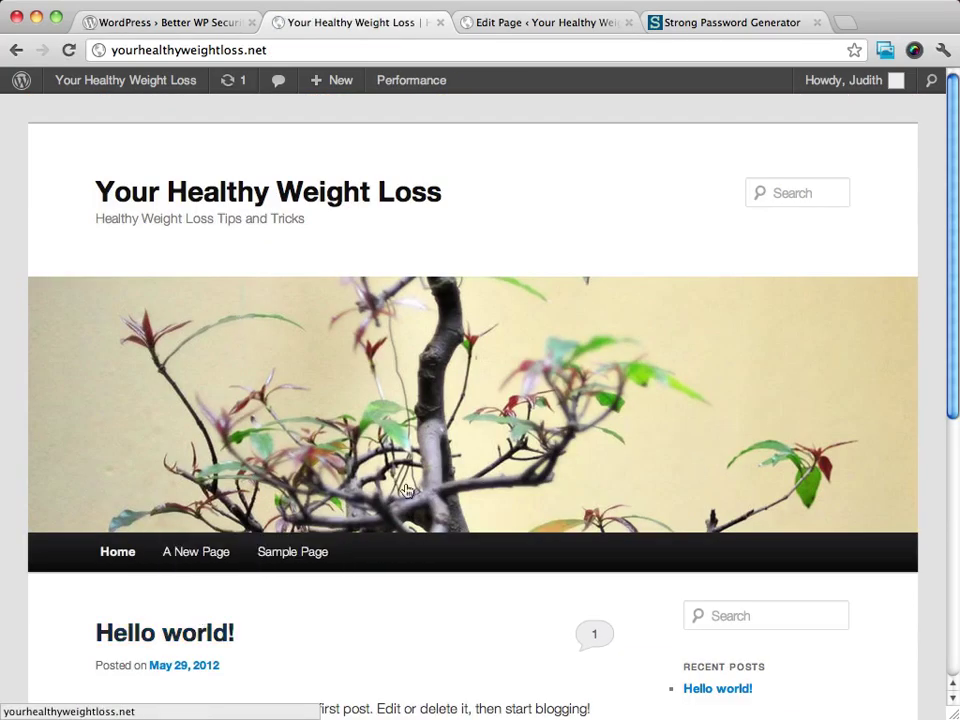
scroll(403, 489, "down", 2)
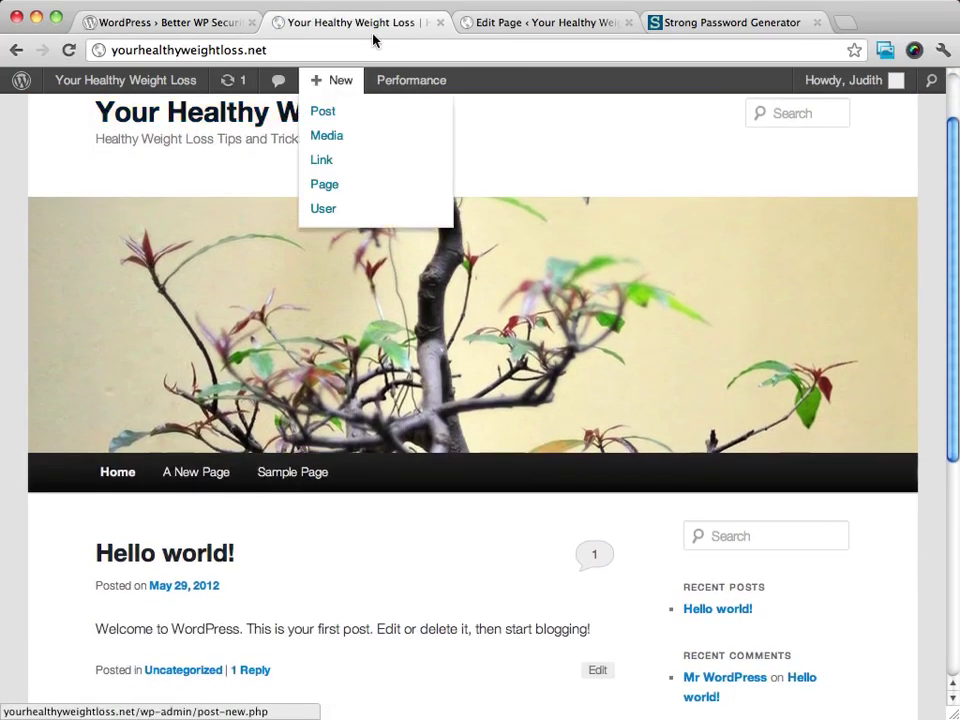
Step: Go to the site admin's posts list and start a new post
left_click(543, 22)
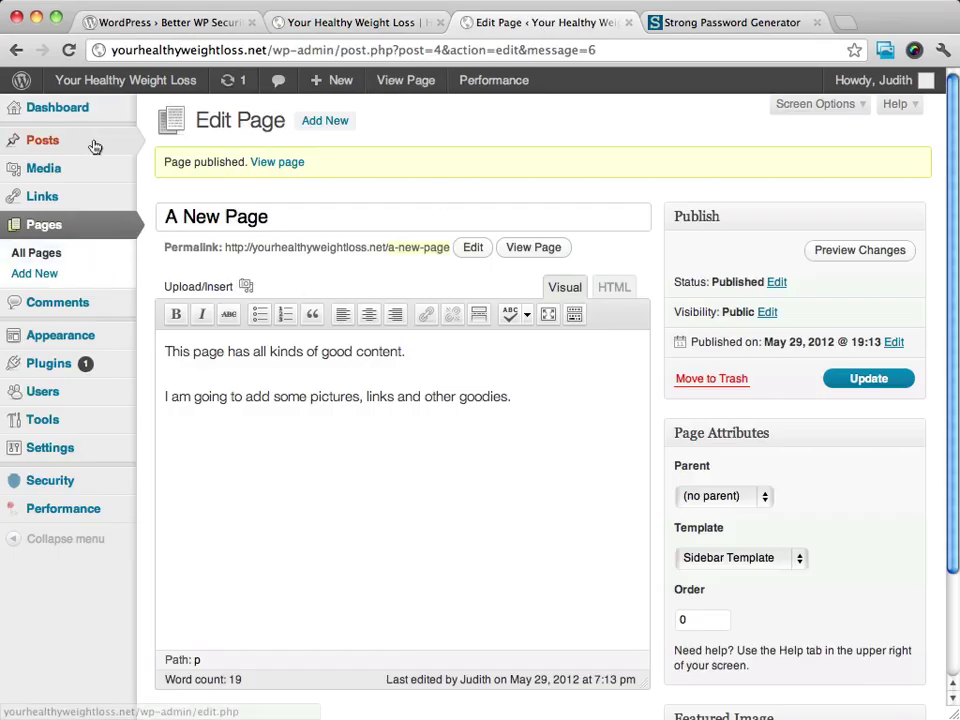
left_click(52, 140)
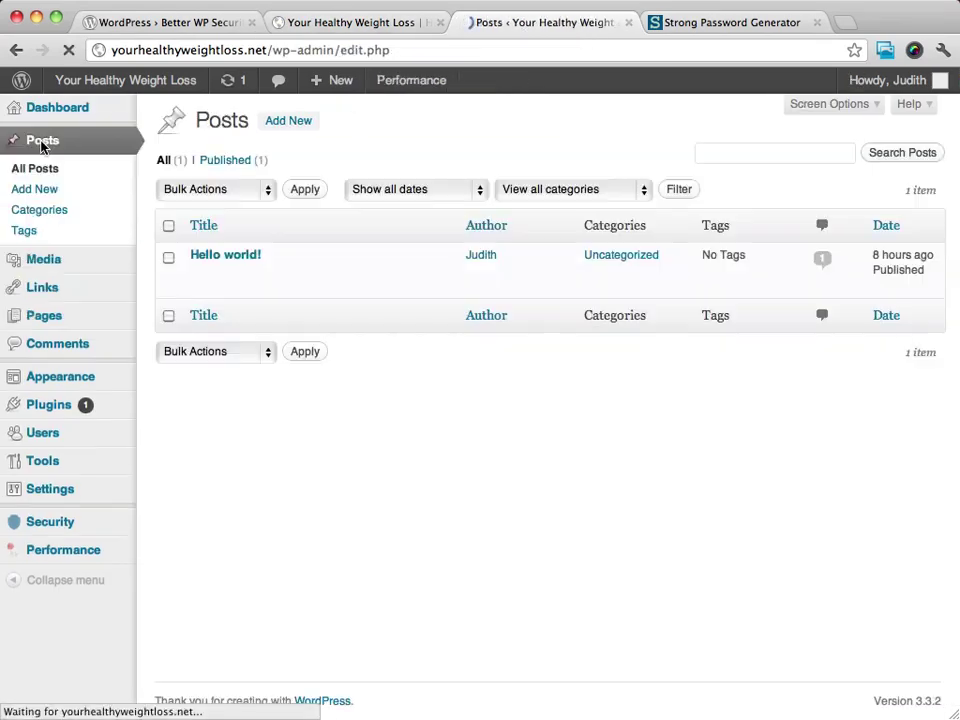
left_click(299, 122)
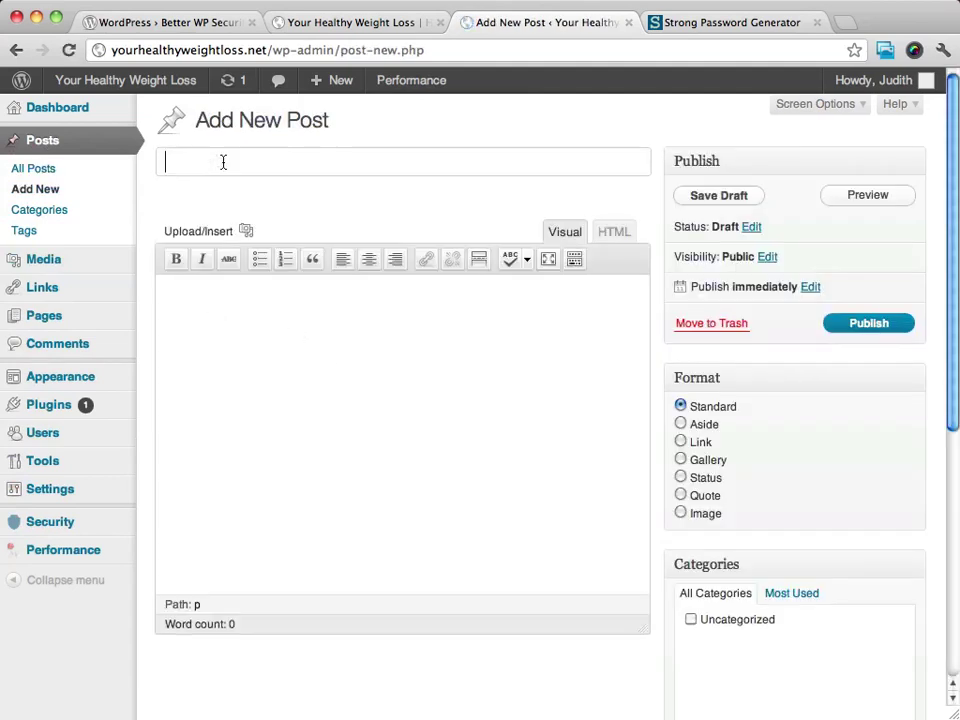
Step: Title the post "A New Post" and write the body text "This Post has all kinds of neat stuff."
type("A New Post")
left_click(221, 349)
type("This ")
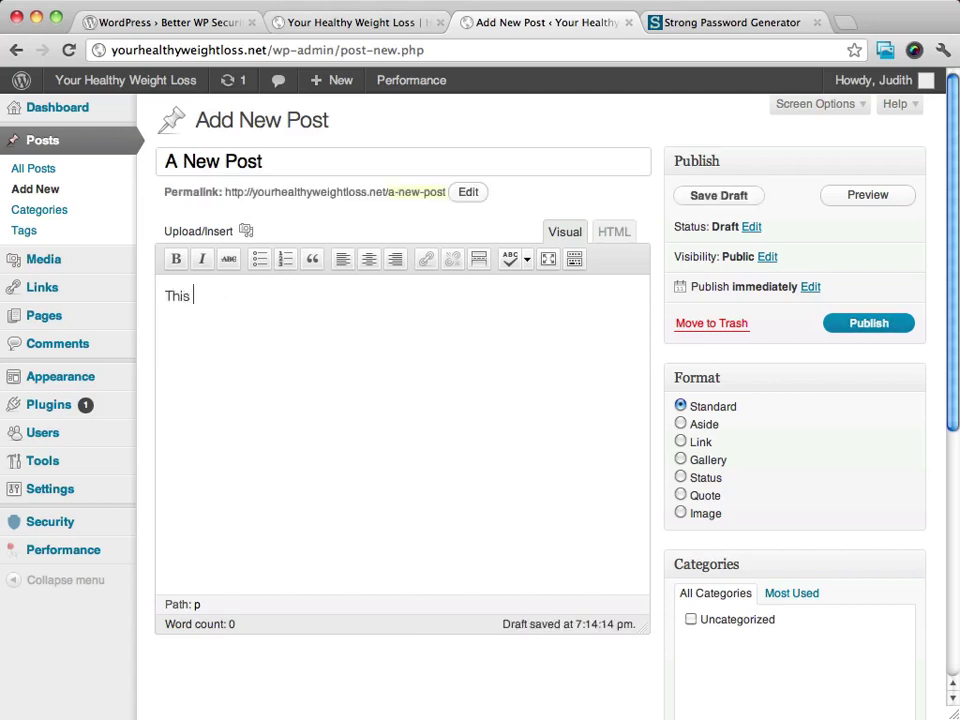
type("Post has all kinds of neat stuff.")
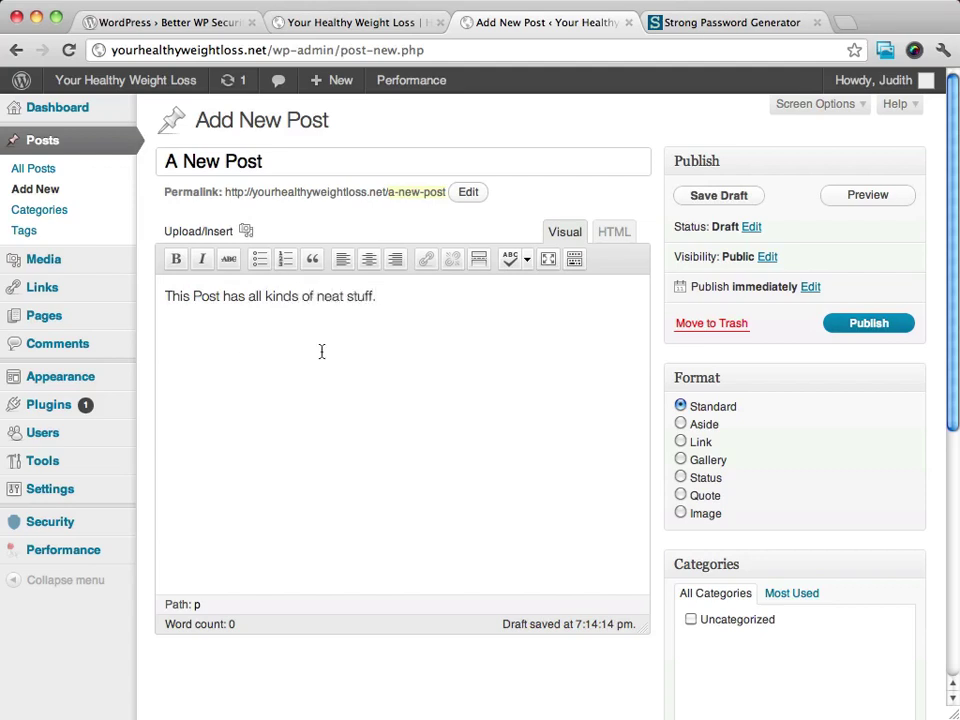
Step: Choose the Standard format for the post and publish it
scroll(765, 379, "down", 1)
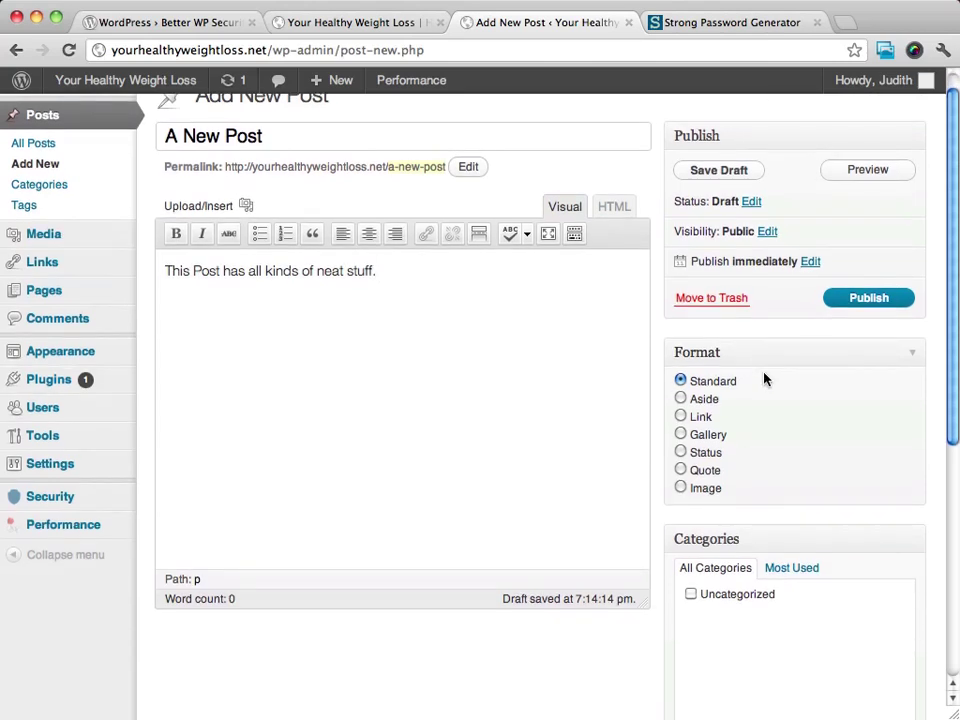
scroll(765, 379, "down", 3)
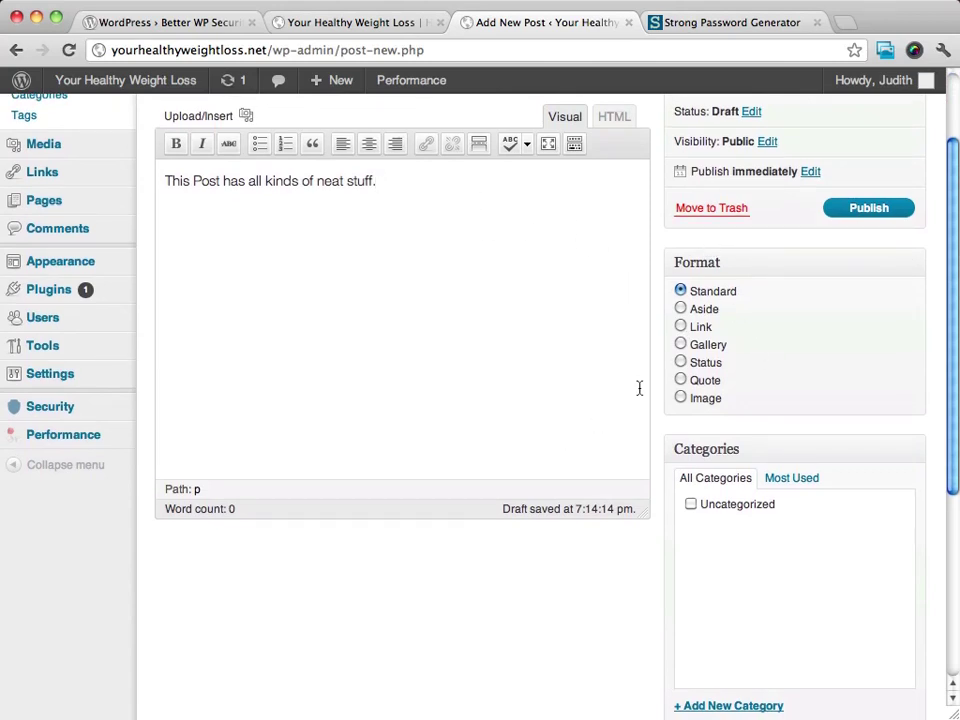
left_click(683, 309)
left_click(681, 291)
left_click(681, 291)
left_click(862, 208)
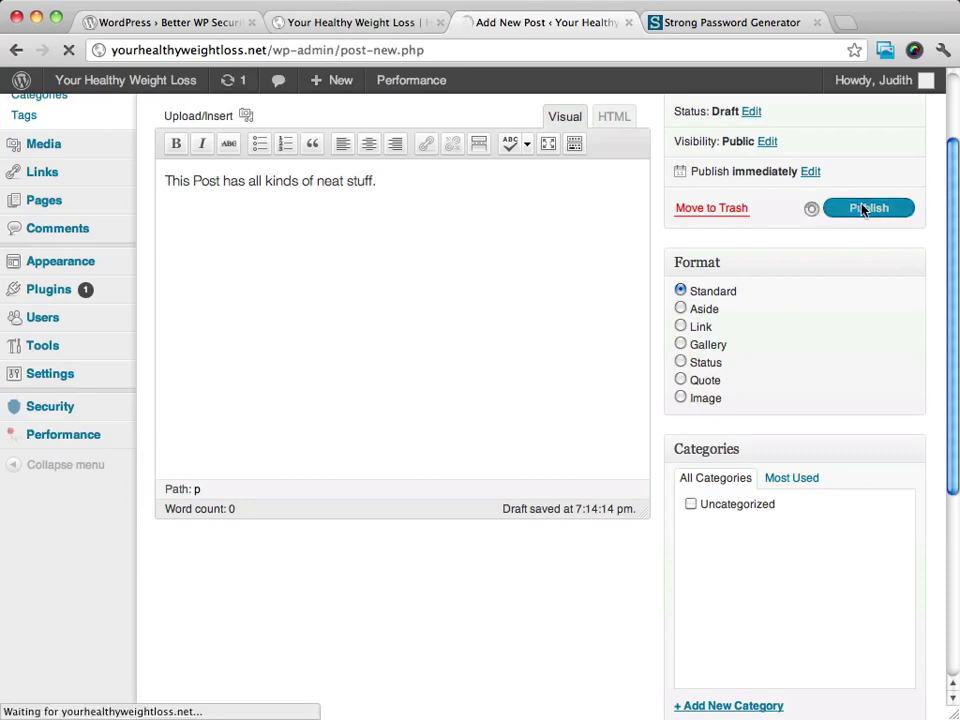
Step: Reload the live home page and look through its post entries and sidebar for the newly published post
left_click(351, 24)
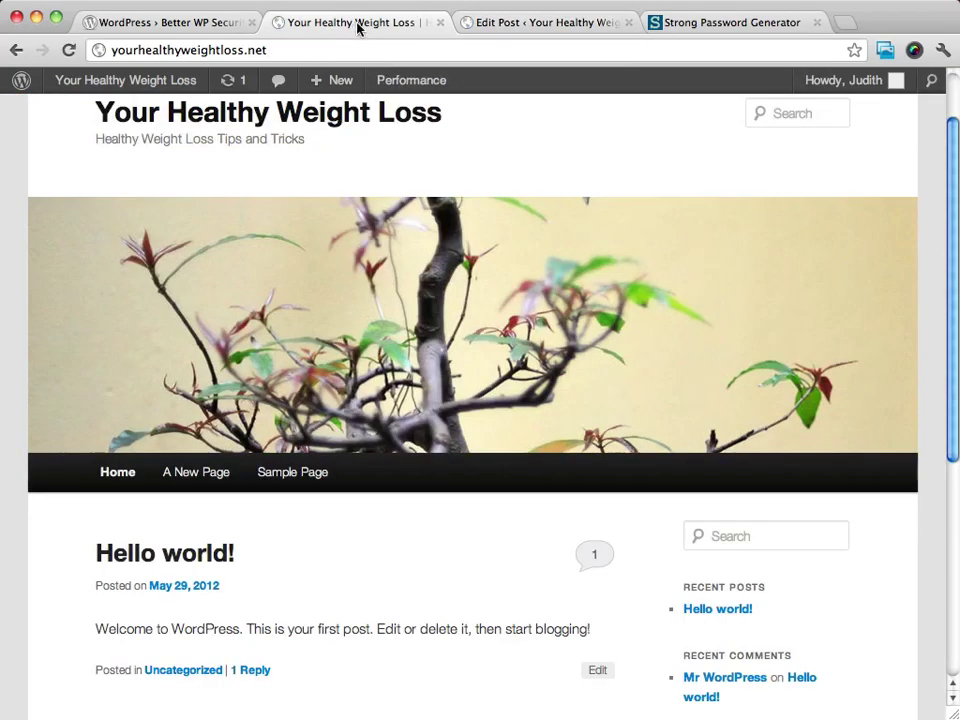
left_click(110, 474)
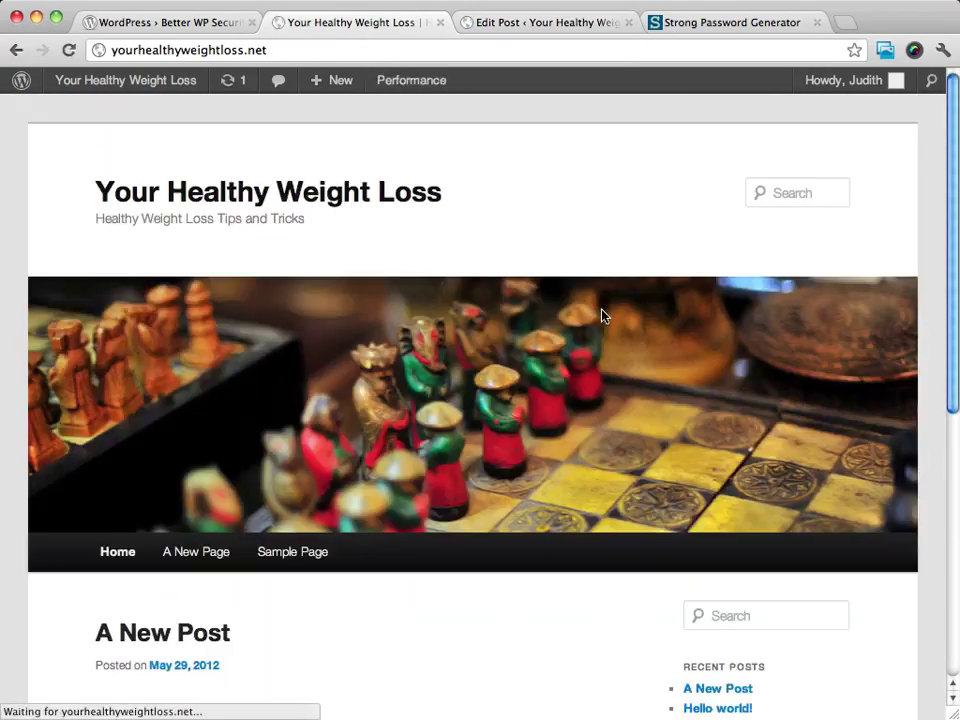
scroll(713, 268, "down", 1)
scroll(713, 268, "down", 2)
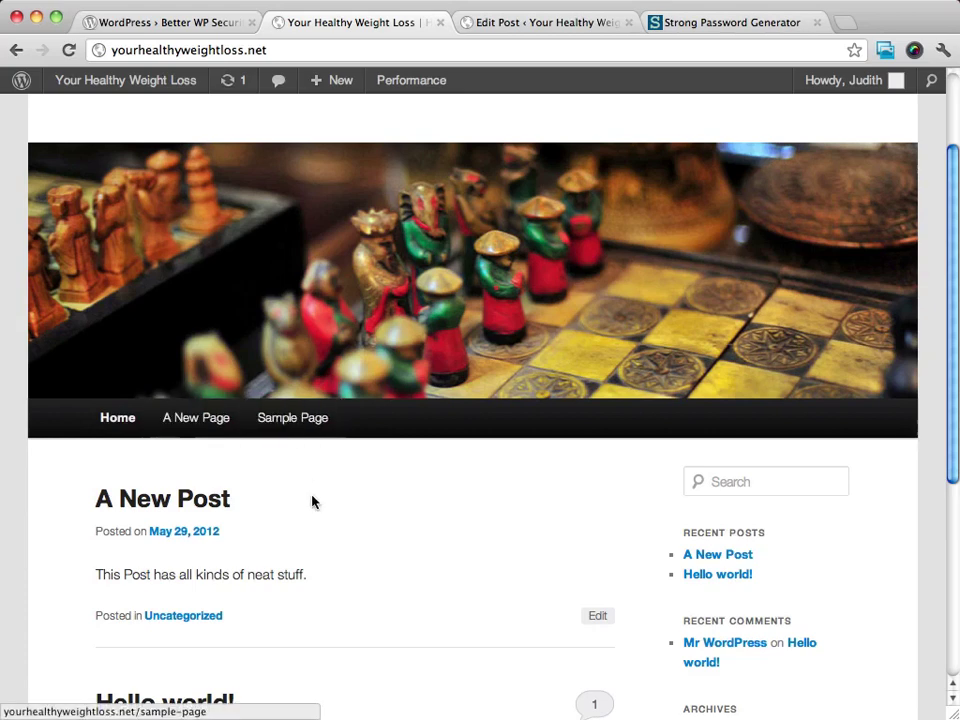
scroll(831, 425, "down", 3)
scroll(800, 400, "down", 2)
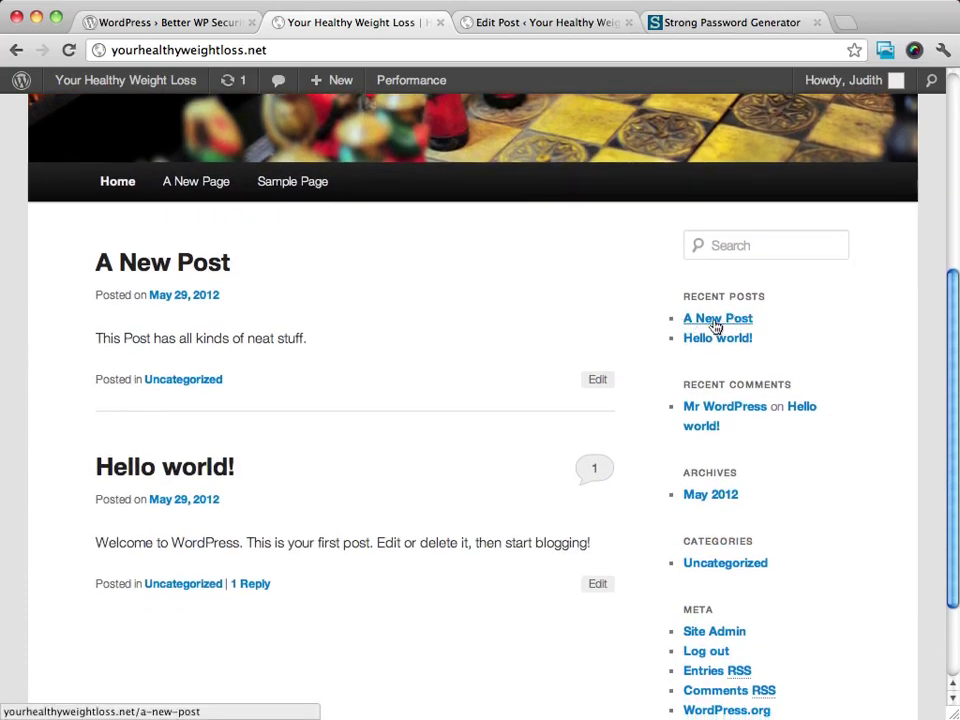
Step: View the full "A New Post" entry from the live site's recent posts, and return to the home page
left_click(717, 325)
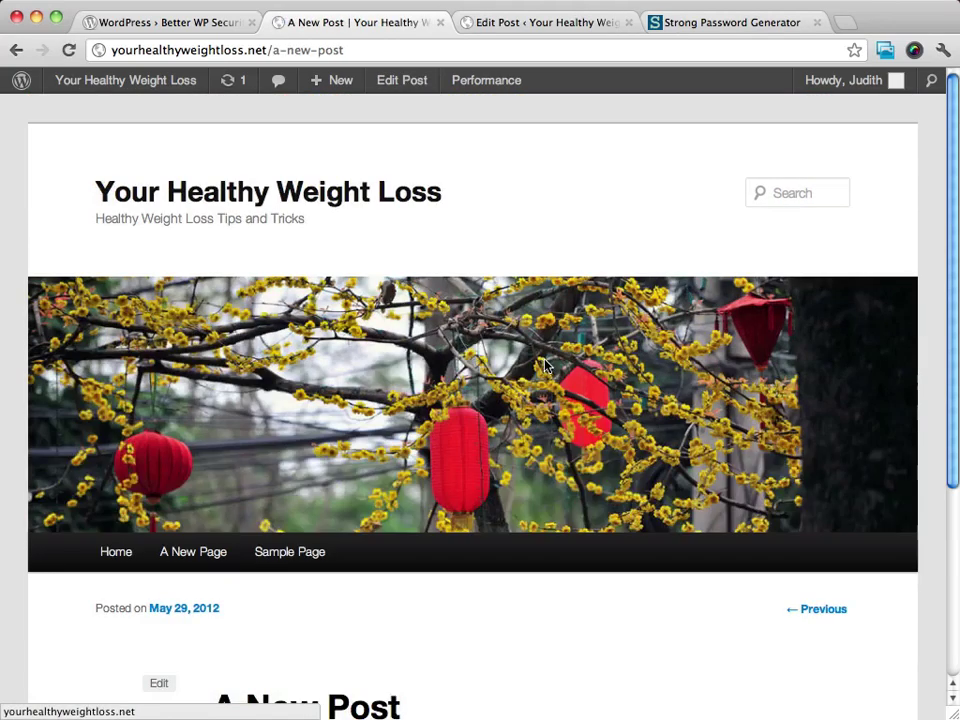
scroll(561, 364, "down", 6)
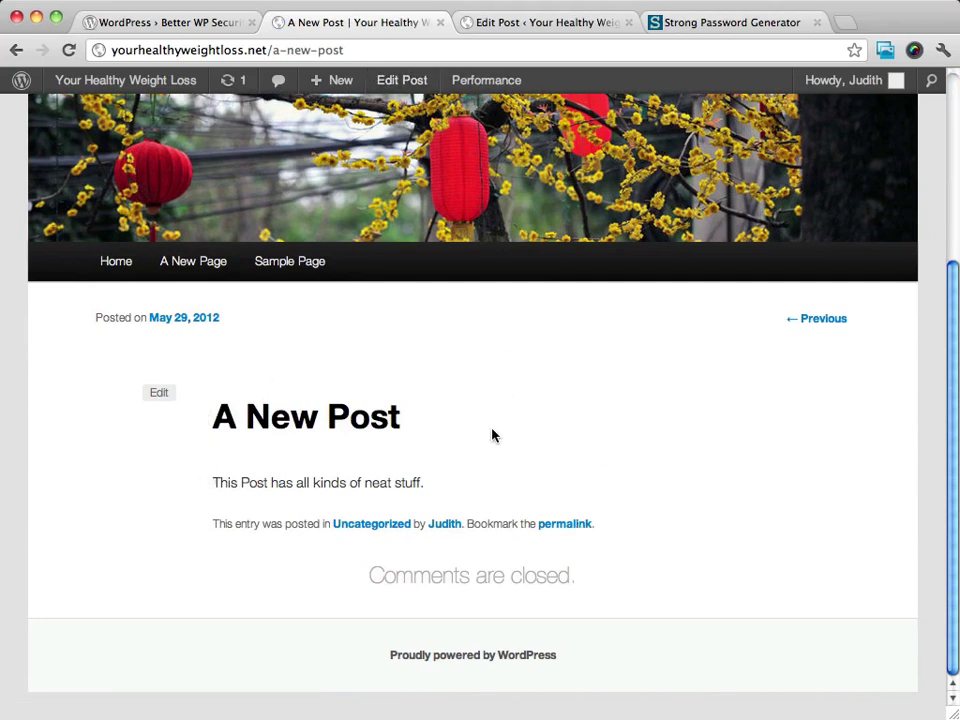
left_click(116, 262)
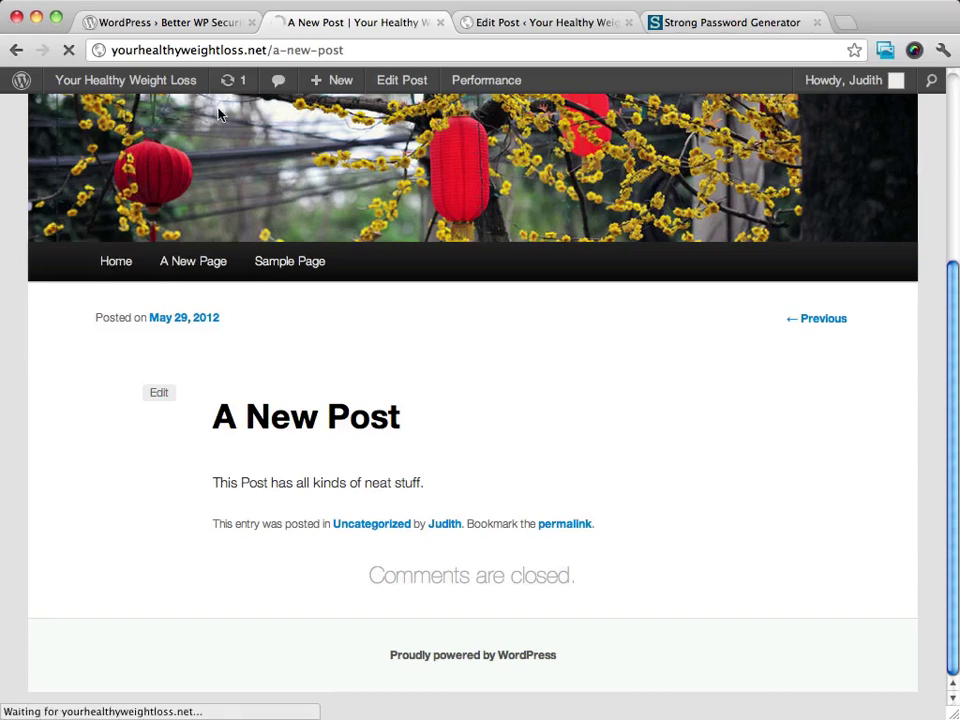
Step: Go back to the site admin, review the list of all posts, and open the list of pages
left_click(528, 24)
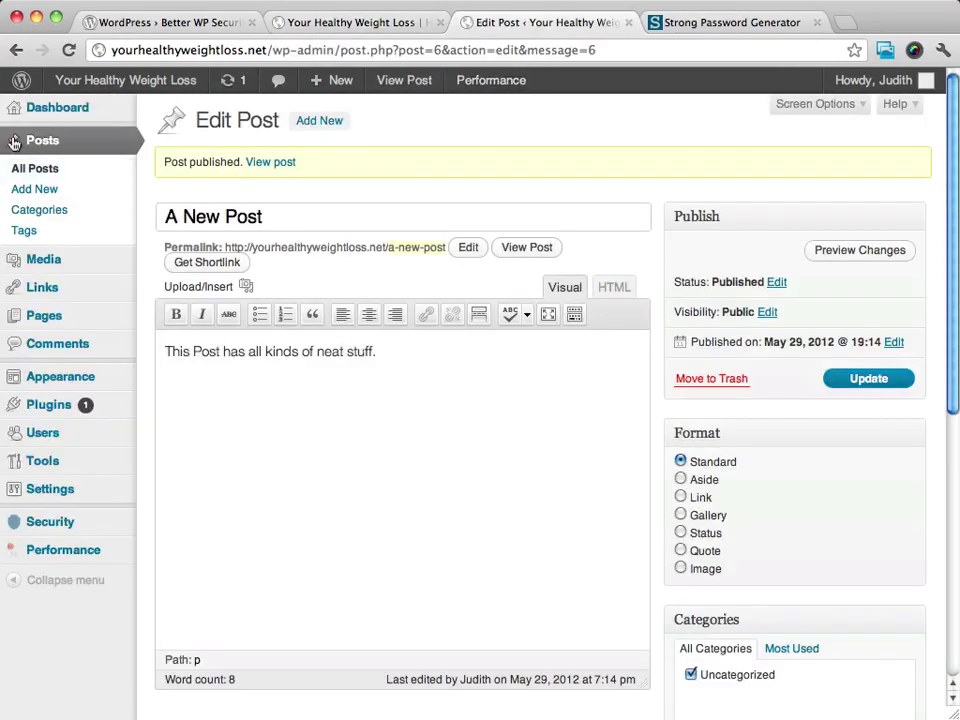
mouse_move(53, 112)
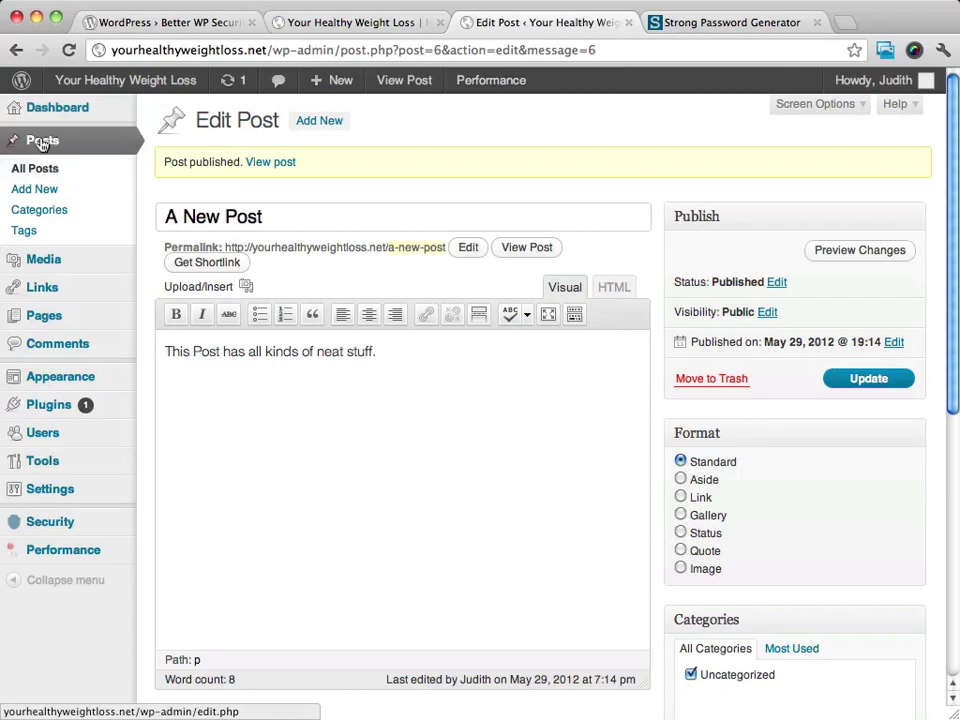
left_click(43, 140)
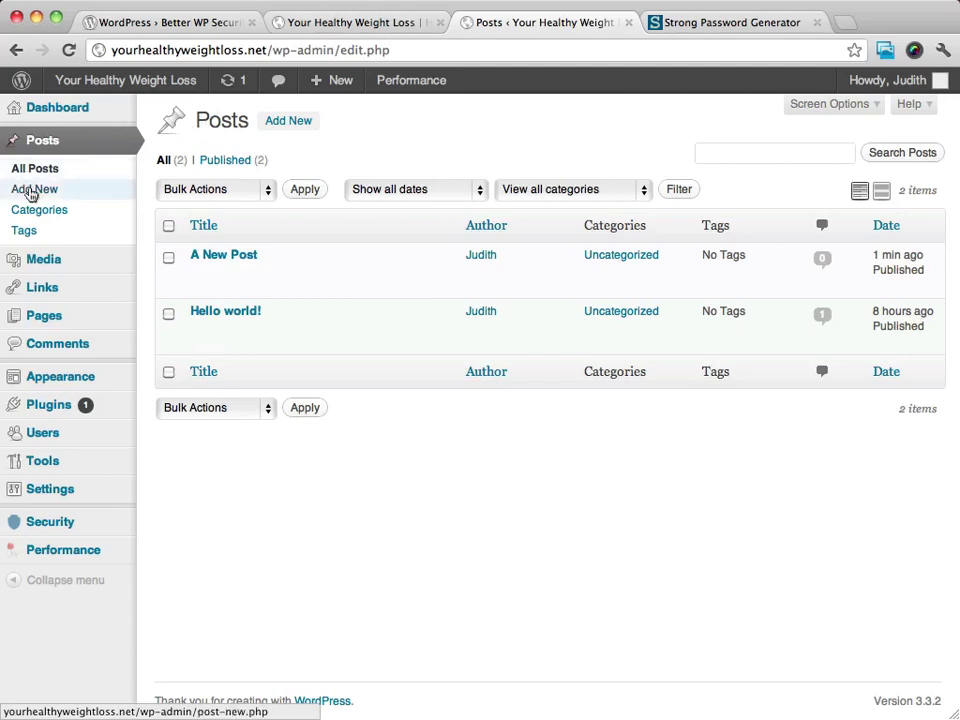
left_click(42, 318)
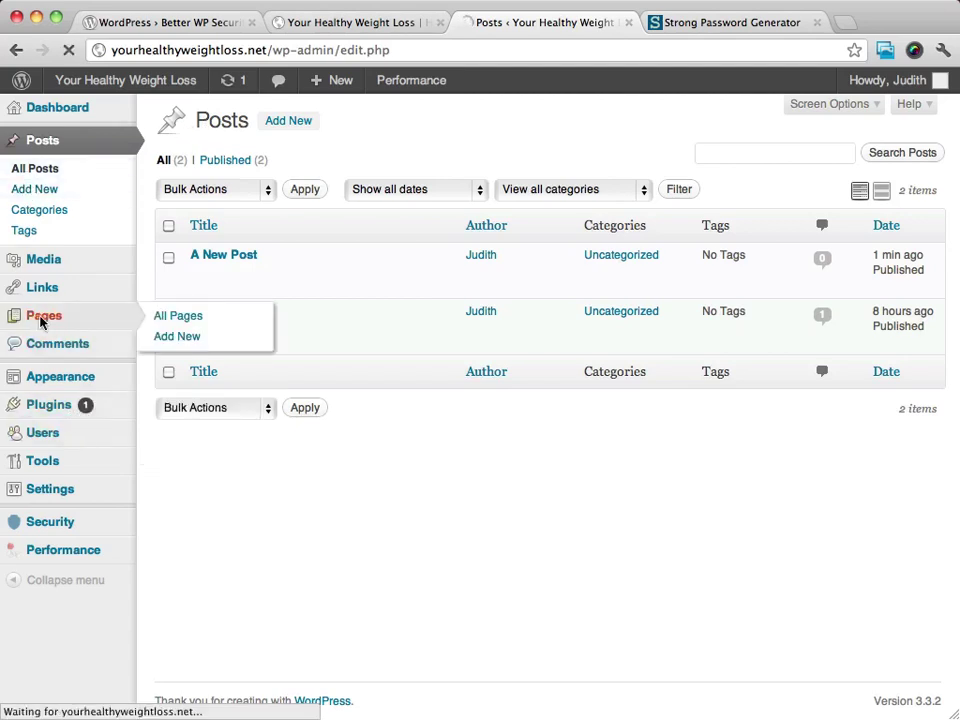